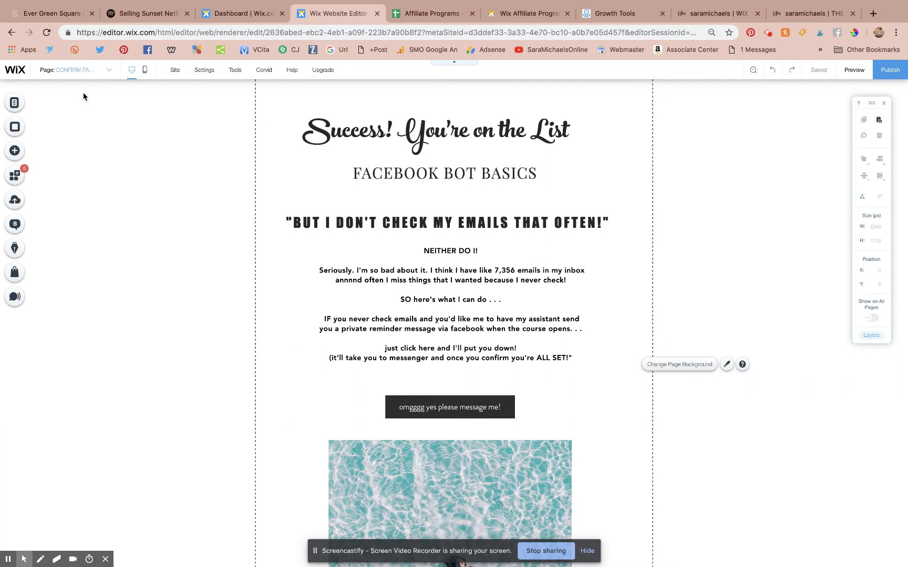
Step: Review the Facebook Bot Basics sign-up success page from its heading down to the pool image
scroll(83, 97, "down", 5)
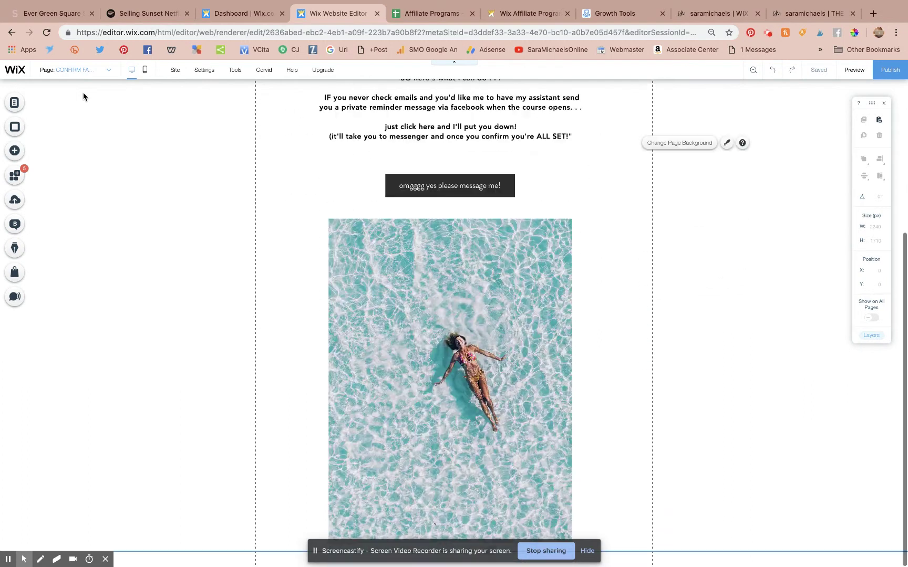
scroll(84, 97, "up", 5)
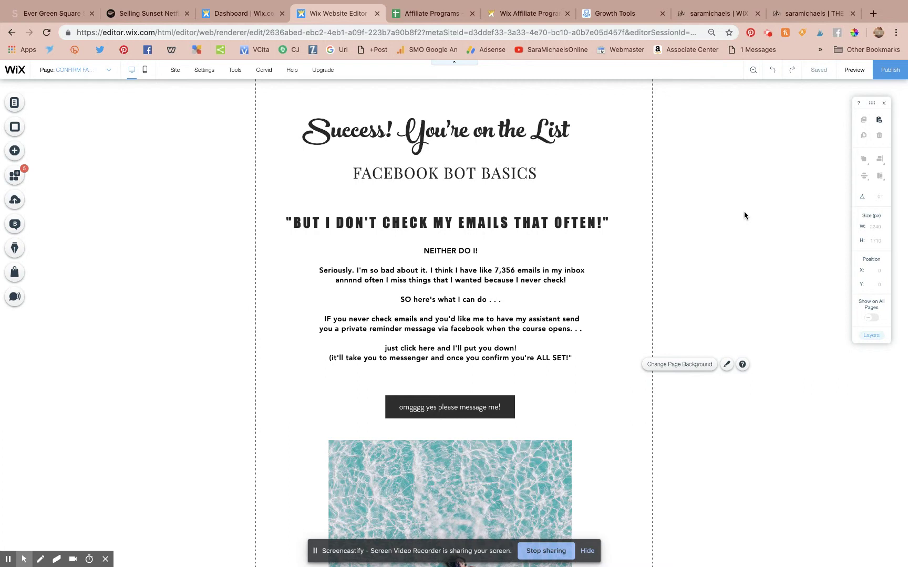
scroll(744, 212, "down", 5)
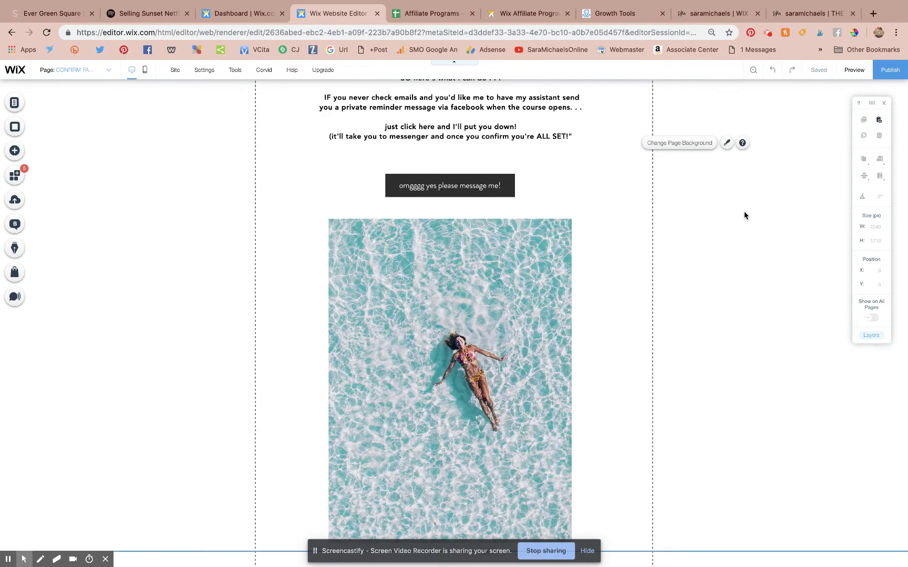
scroll(744, 212, "up", 5)
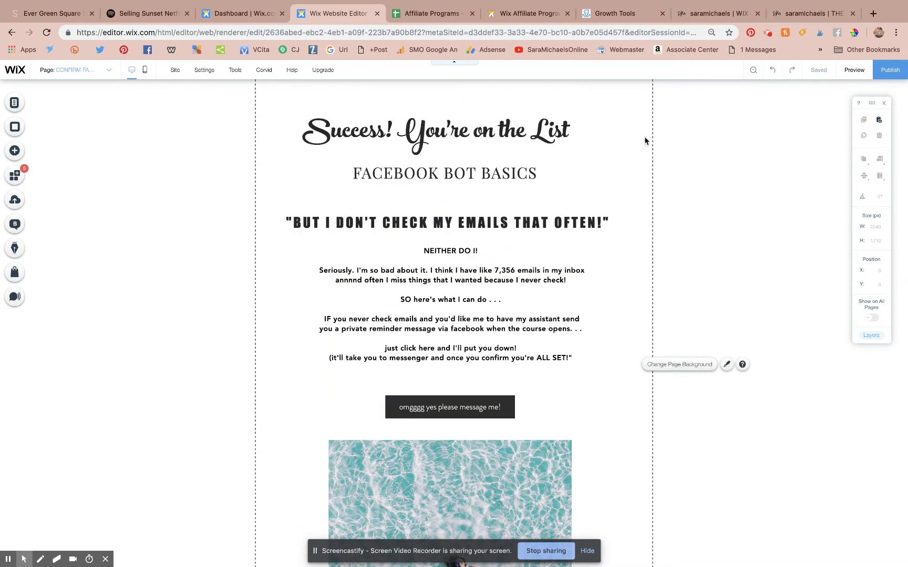
scroll(645, 138, "down", 5)
scroll(645, 138, "up", 5)
Step: Open the site's page list and locate the CONFIRM FACEBOOK BOT BASICS COURSE page under COURSES
left_click(17, 103)
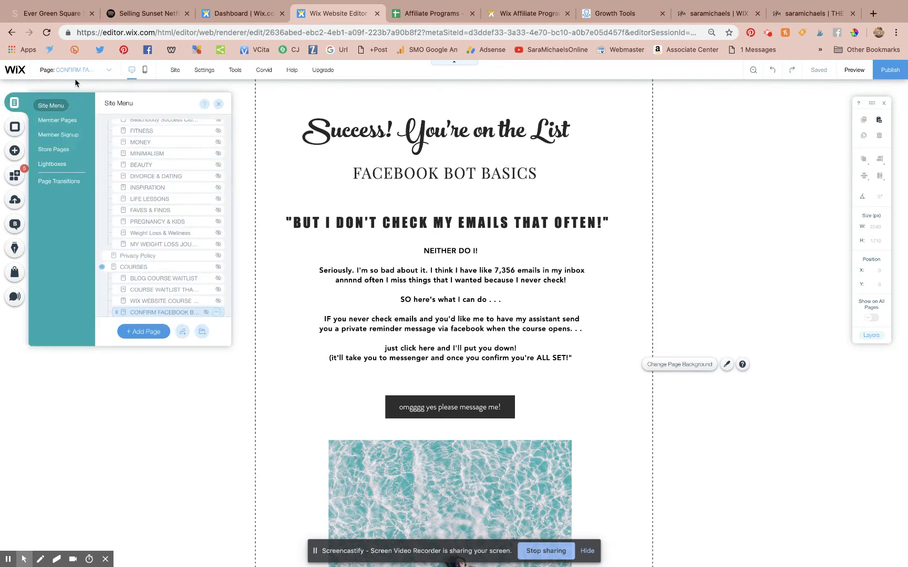
scroll(191, 162, "down", 5)
scroll(191, 163, "up", 10)
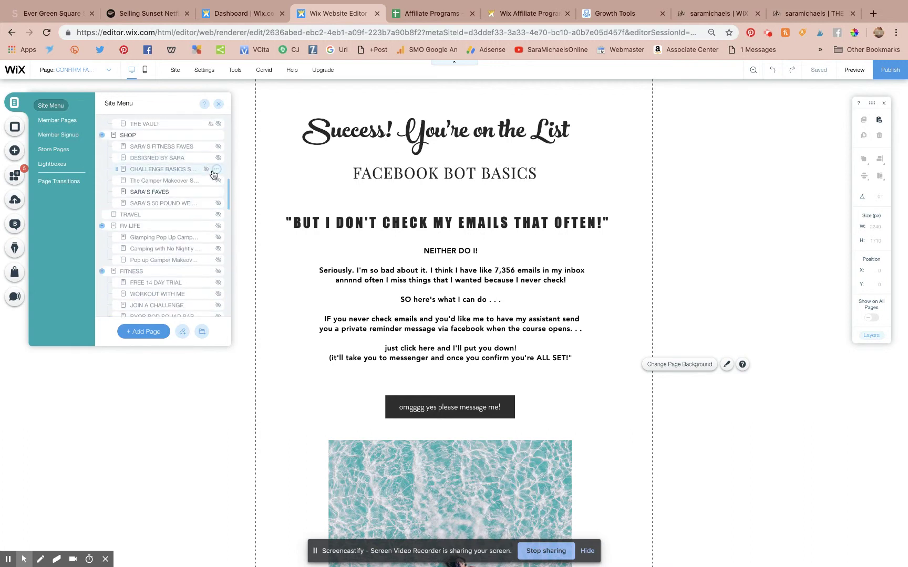
scroll(214, 168, "up", 10)
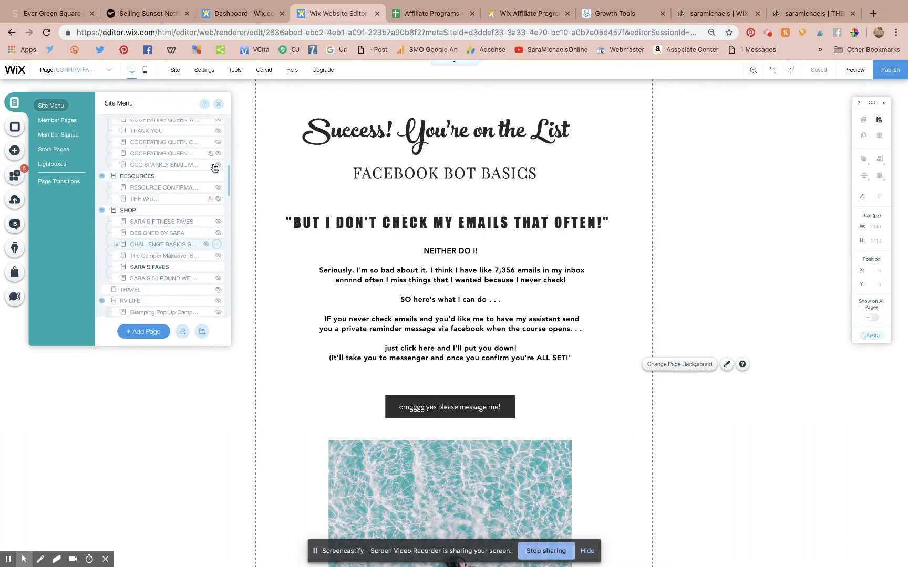
scroll(216, 185, "down", 10)
scroll(217, 212, "down", 5)
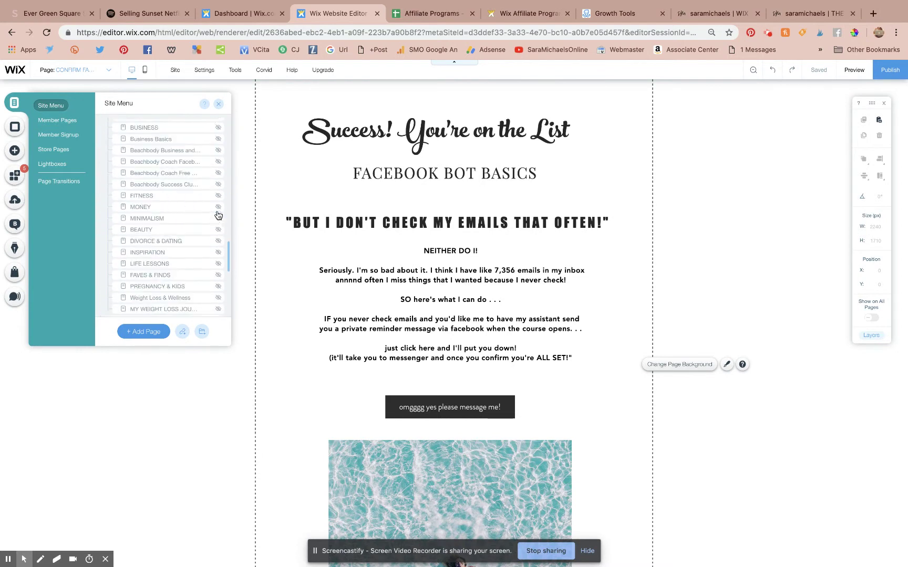
left_click_drag(217, 211, 157, 192)
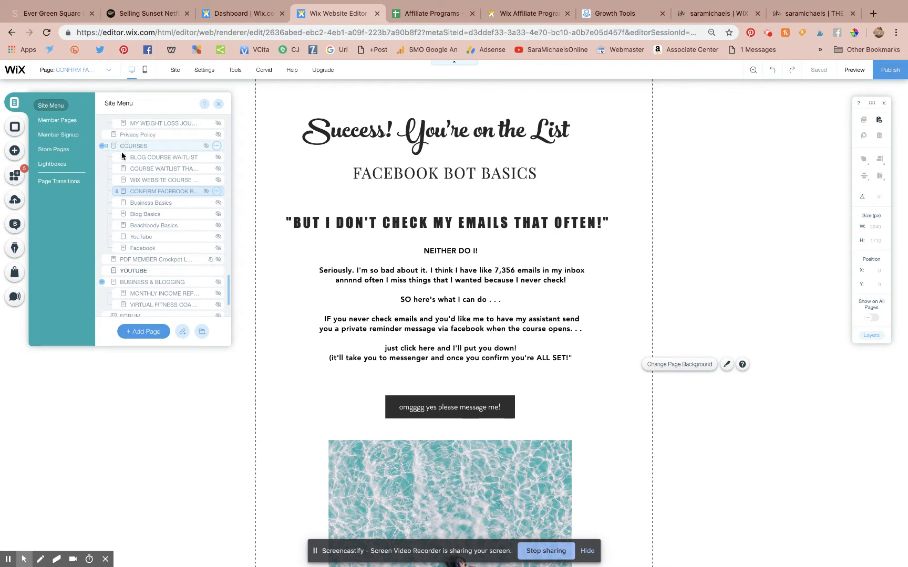
Step: Inspect the layout options in the settings of the CONFIRM FACEBOOK BOT BASICS COURSE page, and close the settings
left_click(216, 193)
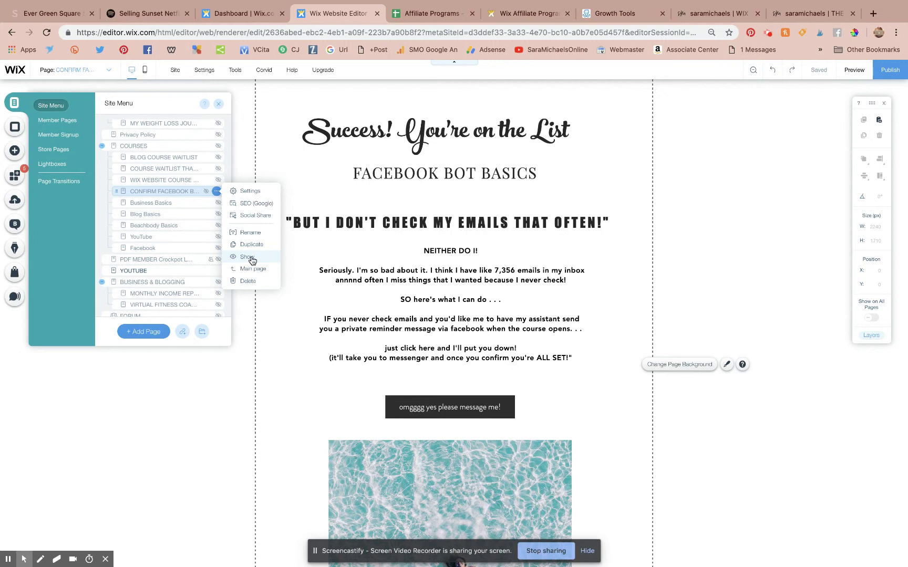
left_click(168, 190)
mouse_move(168, 190)
left_mouse_down()
mouse_move(172, 179)
mouse_move(155, 180)
mouse_move(165, 191)
left_mouse_up()
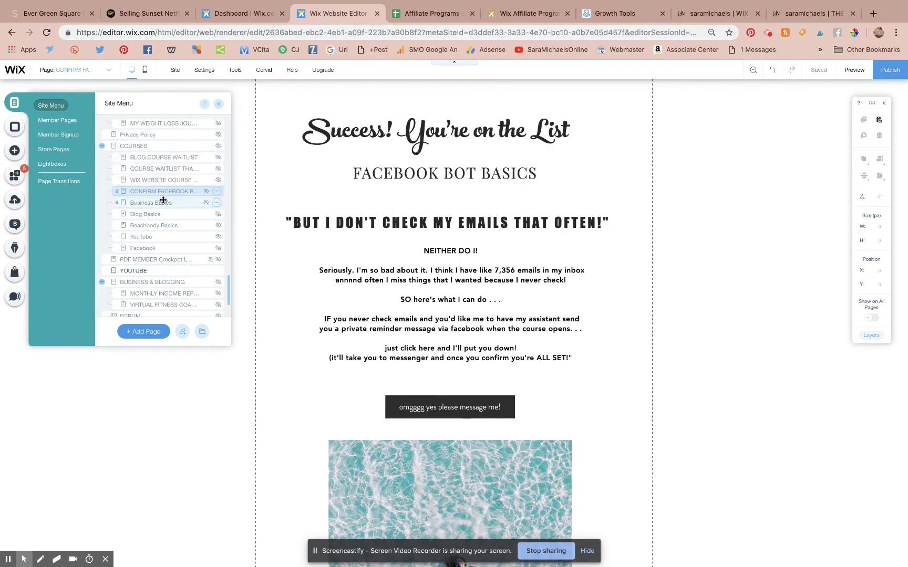
left_click(216, 192)
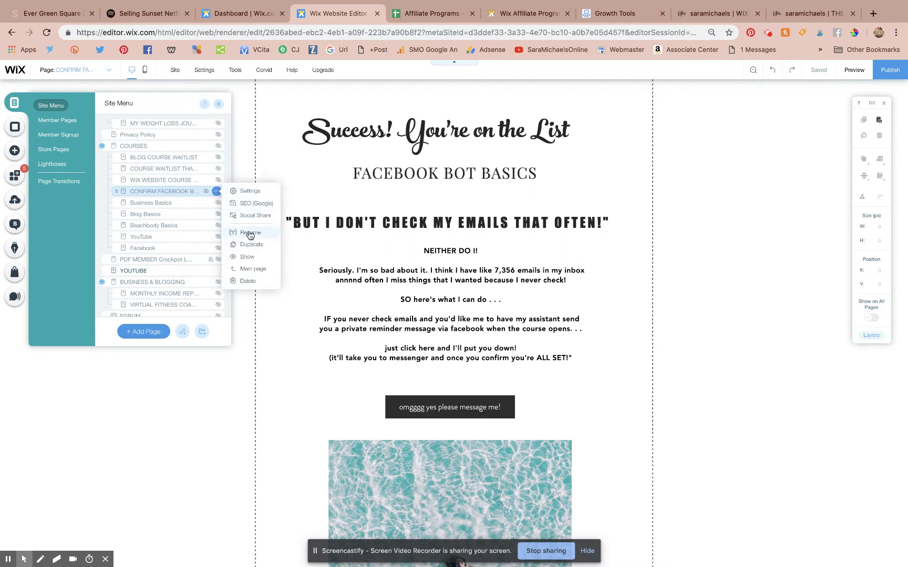
left_click(257, 203)
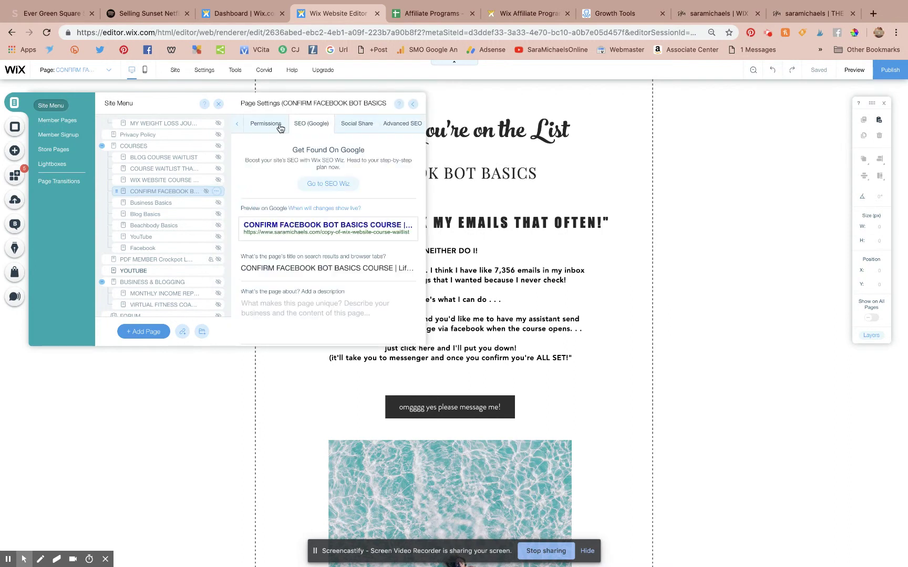
left_click(237, 124)
left_click(292, 124)
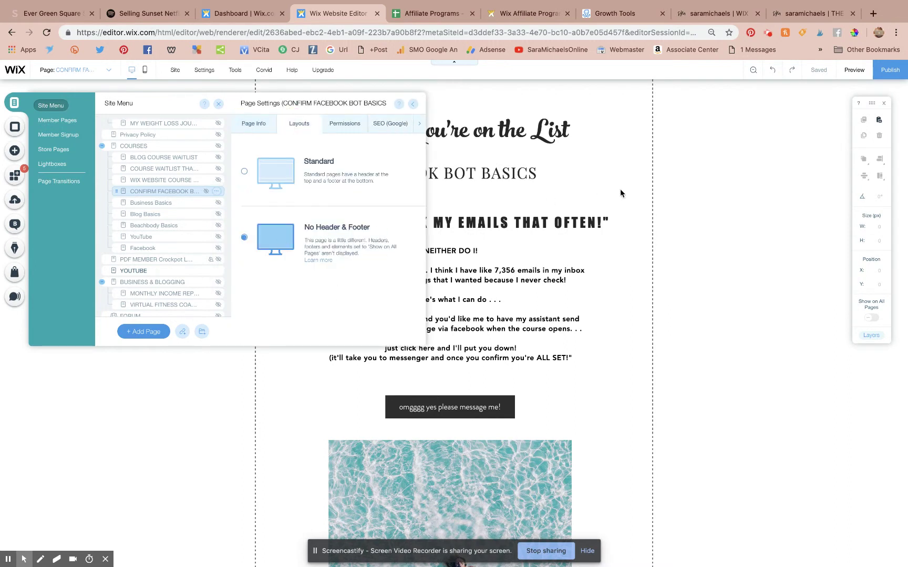
left_click(706, 197)
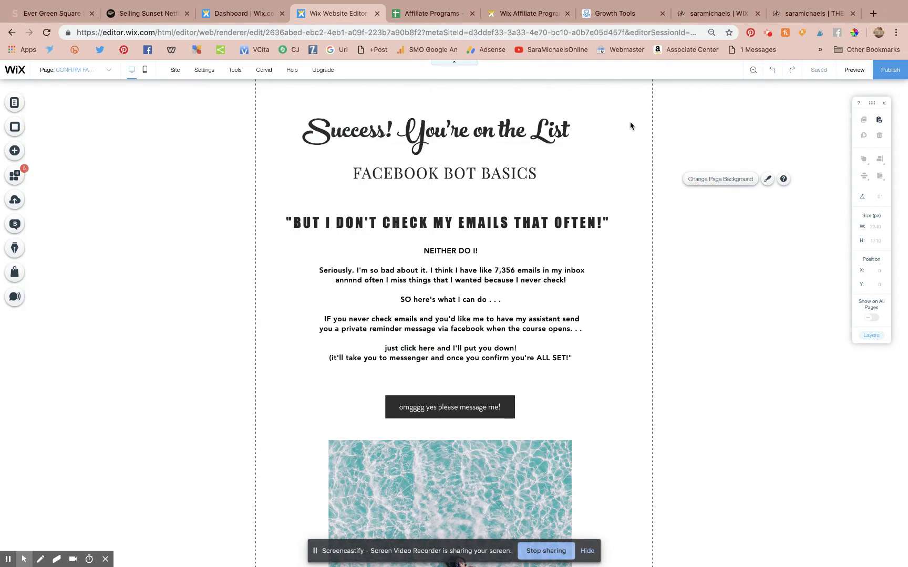
Step: Look over the success page's message button and image, and reopen the site's page list
scroll(350, 289, "down", 4)
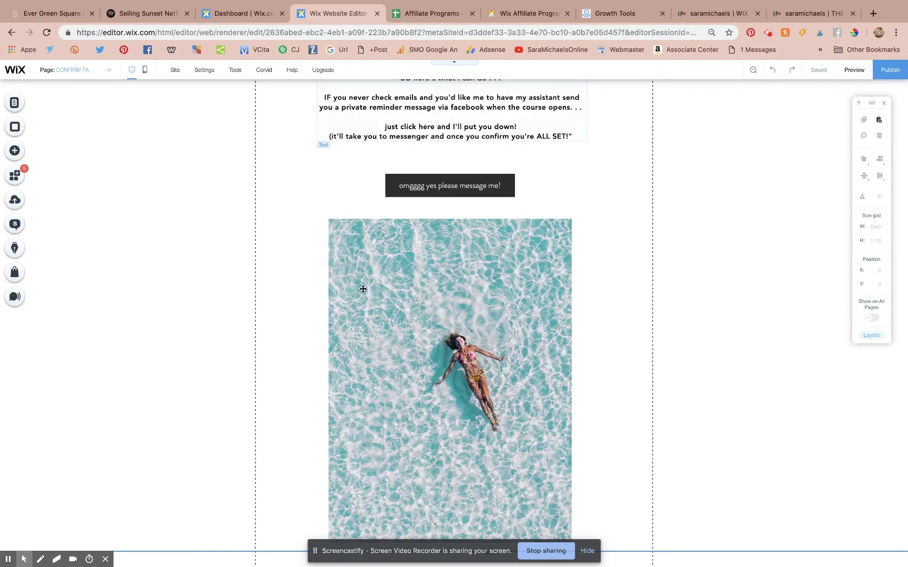
scroll(491, 188, "up", 2)
scroll(491, 188, "up", 2)
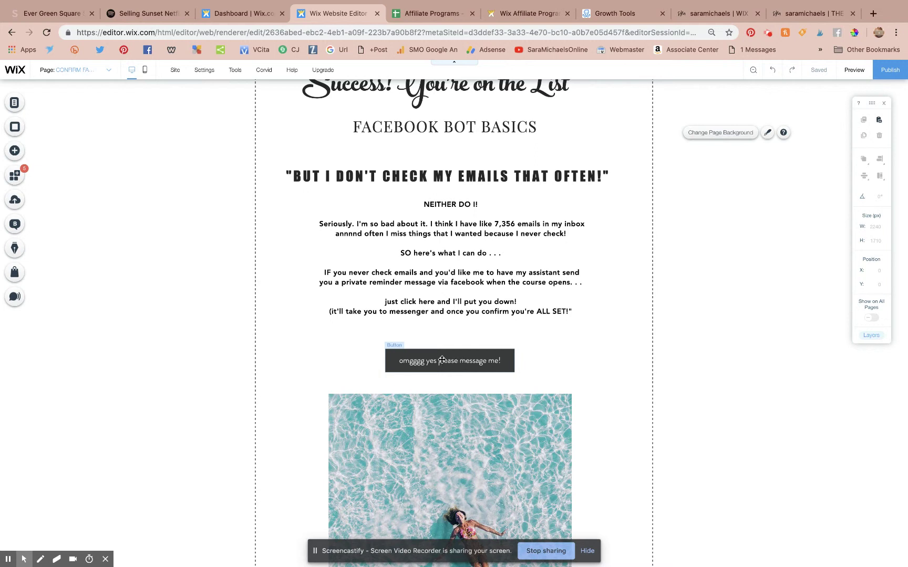
left_click(14, 103)
scroll(175, 230, "down", 3)
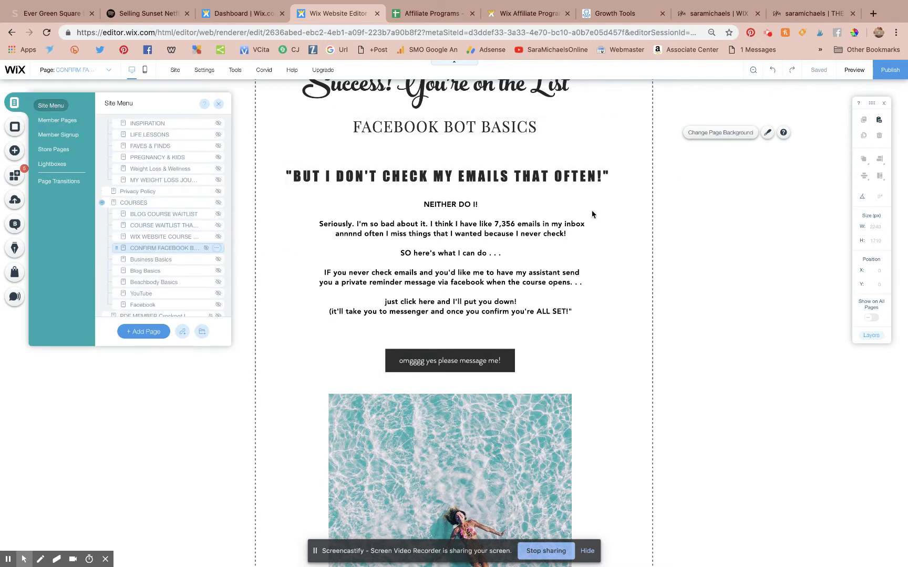
Step: Switch to ManyChat to view the Messenger Ref URL of the 2019 COURSE OPTIN BLOG BASICS widget, and return to the Wix editor
left_click(624, 13)
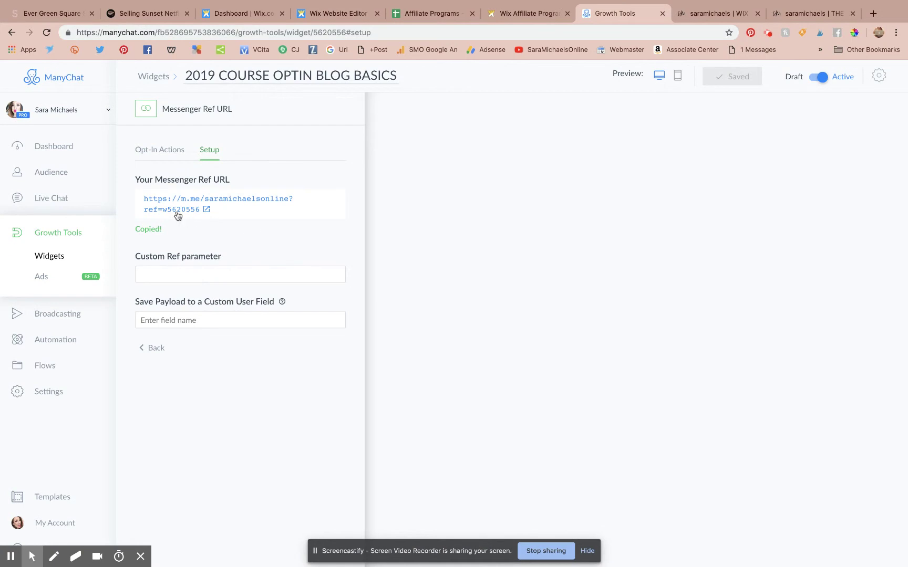
left_click(339, 13)
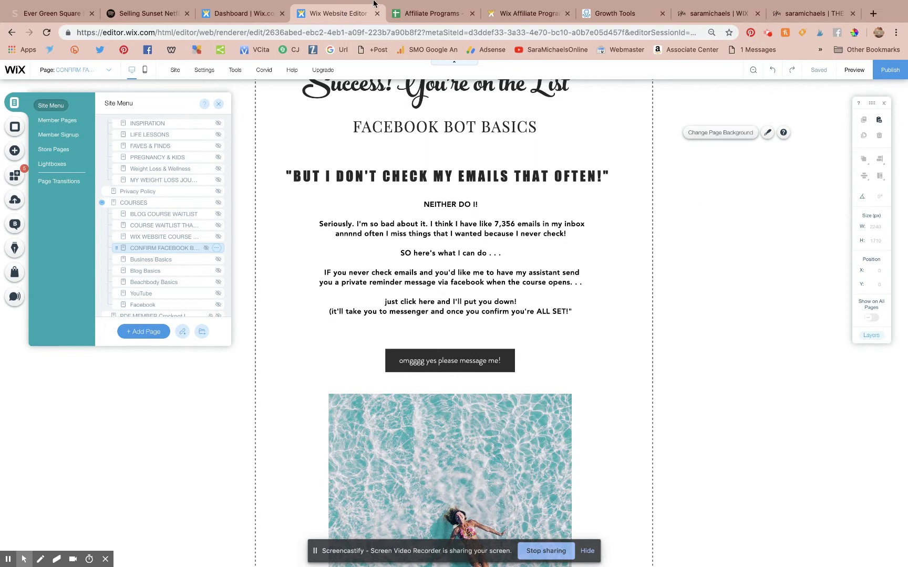
scroll(692, 198, "down", 3)
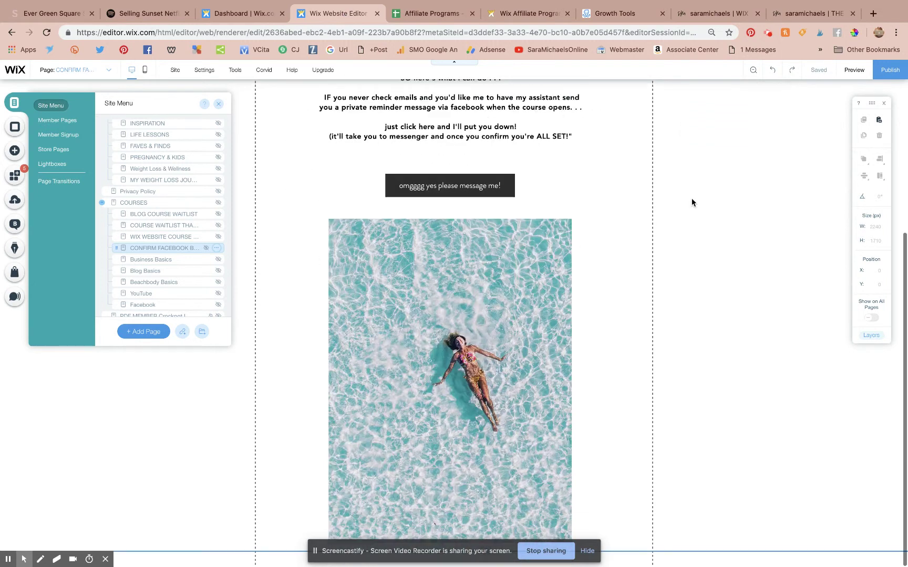
scroll(692, 198, "up", 4)
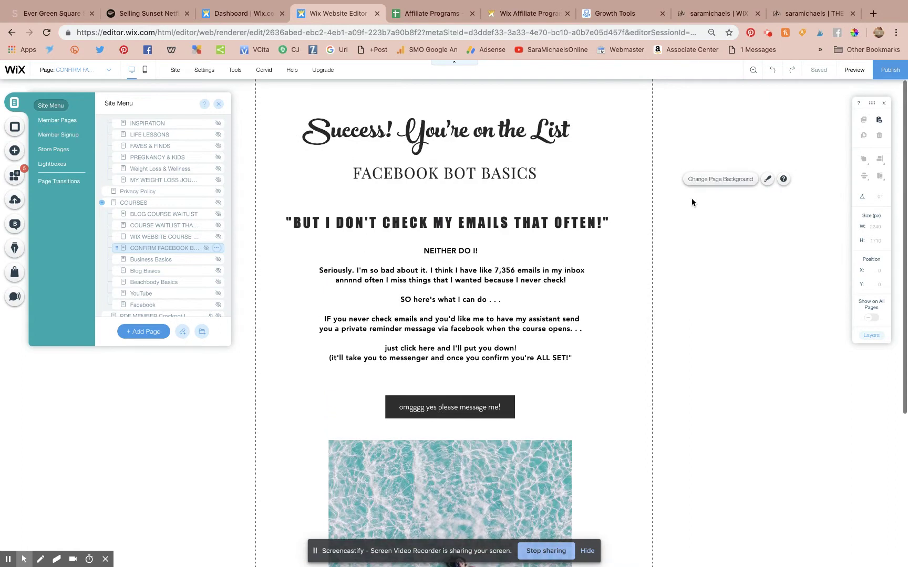
left_click(597, 17)
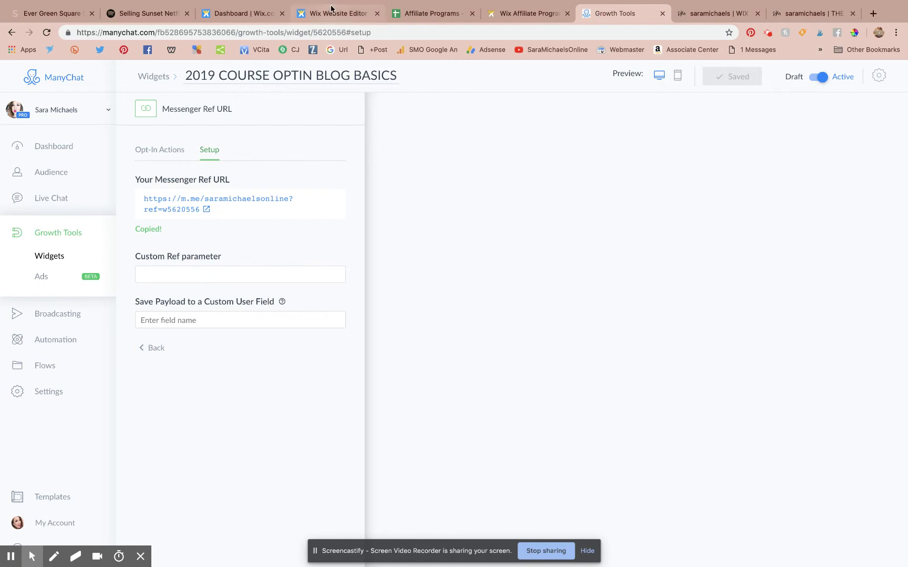
left_click(292, 8)
Step: Open the confirmation page's SEO settings and examine its advanced SEO options
left_click(217, 249)
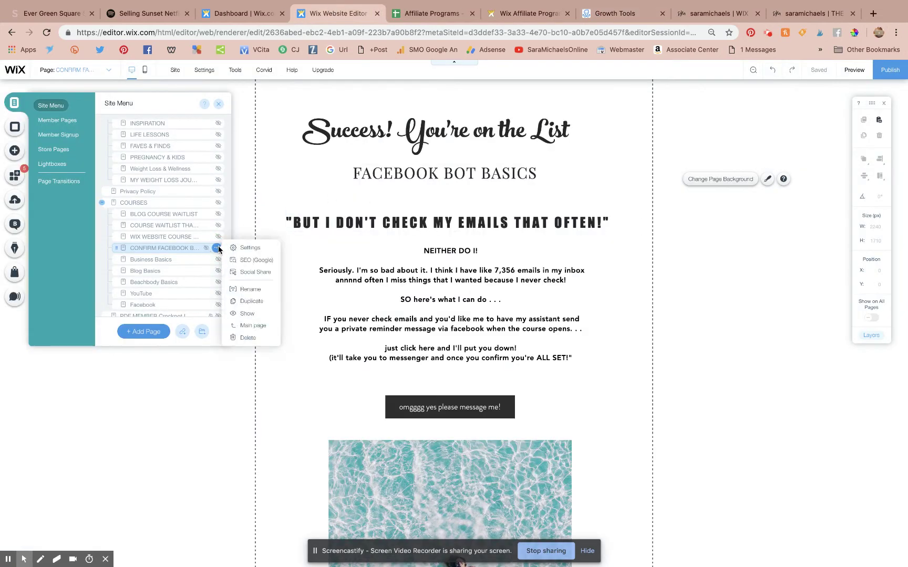
left_click(253, 260)
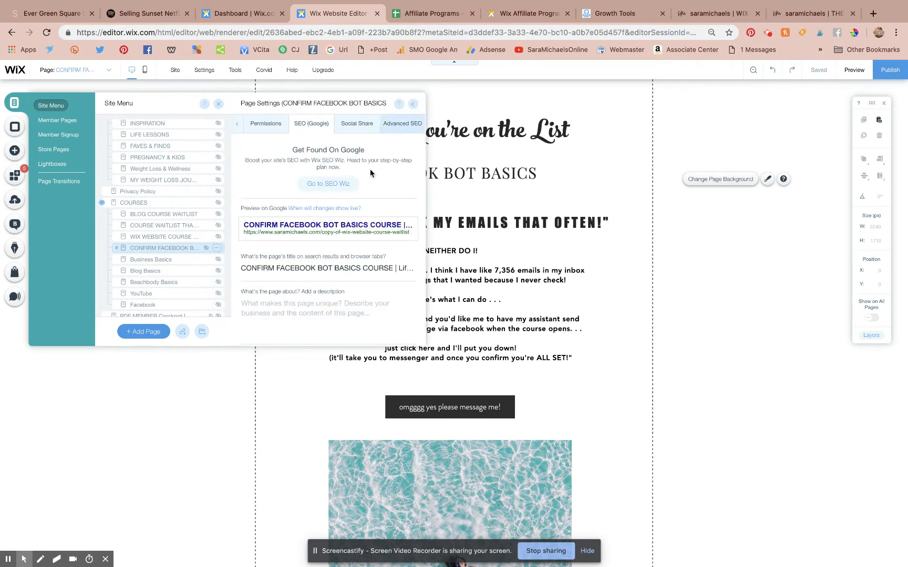
left_click(408, 122)
scroll(357, 260, "down", 3)
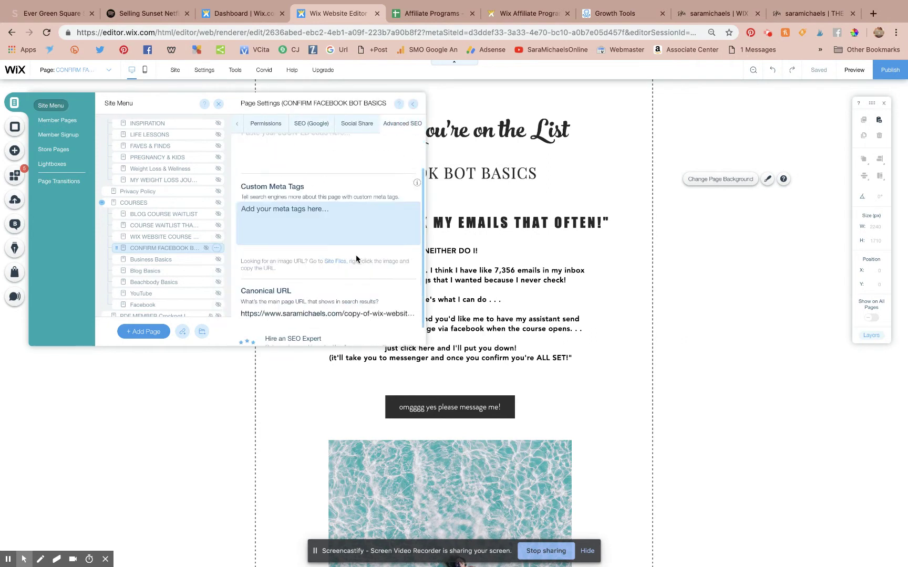
scroll(357, 260, "up", 3)
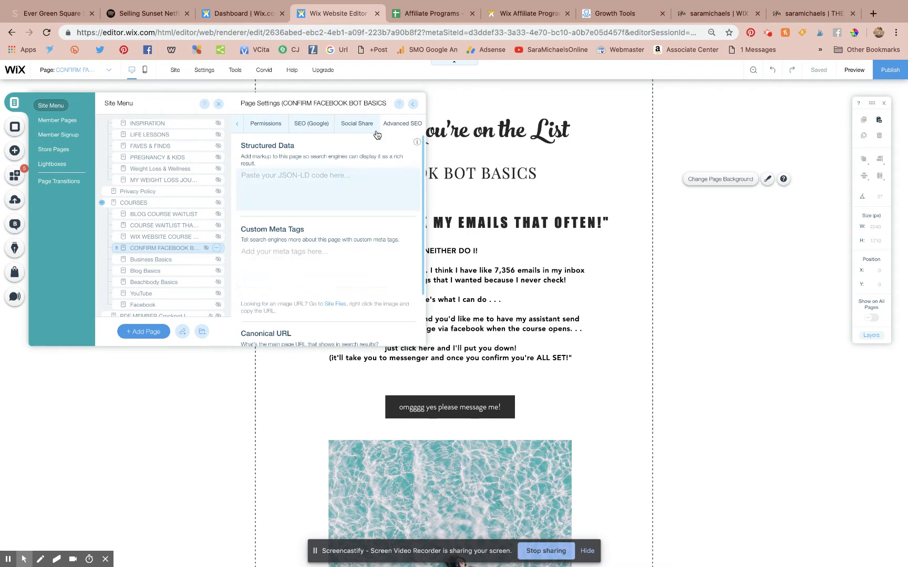
Step: Set the confirmation page's URL to facebook-bot-basics-optin-success in its Google SEO settings
left_click(310, 124)
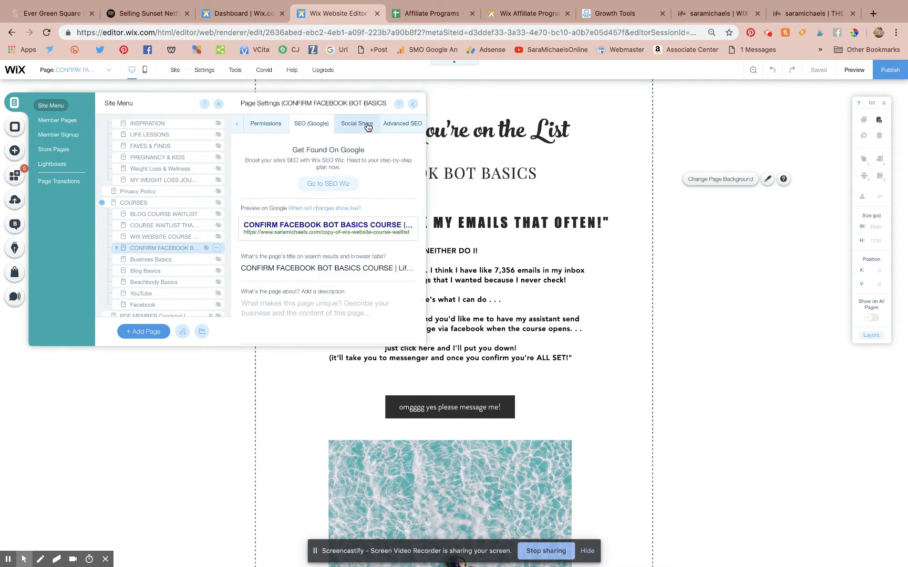
scroll(355, 299, "down", 3)
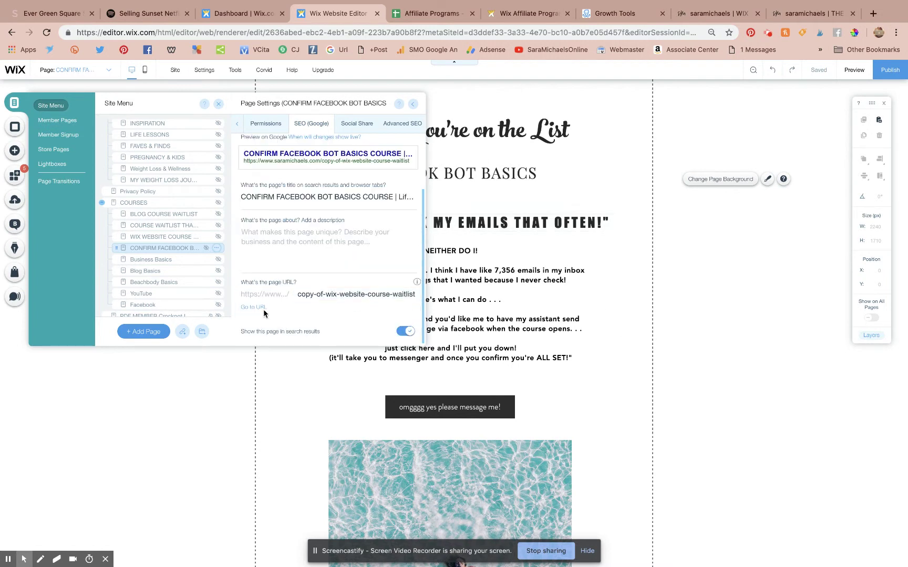
left_click(360, 292)
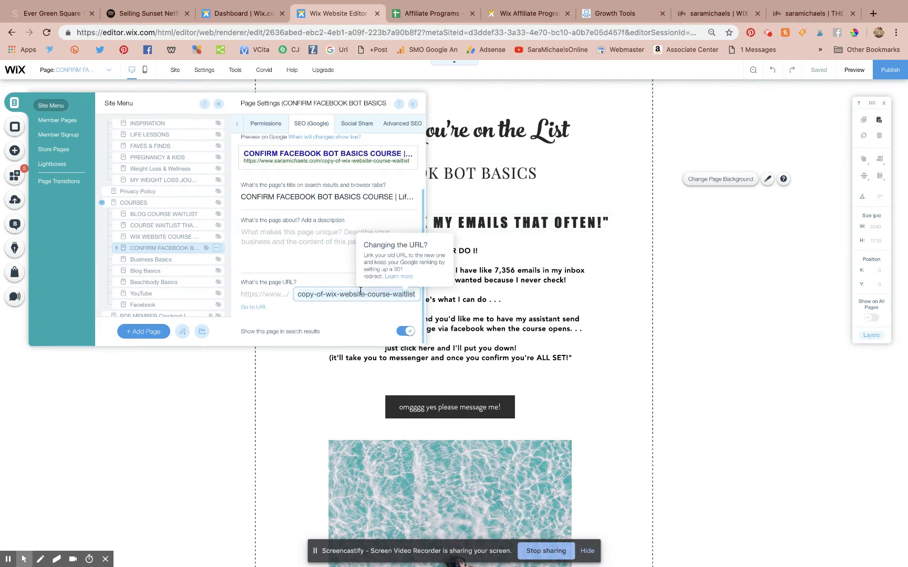
key("ctrl+a")
type("f")
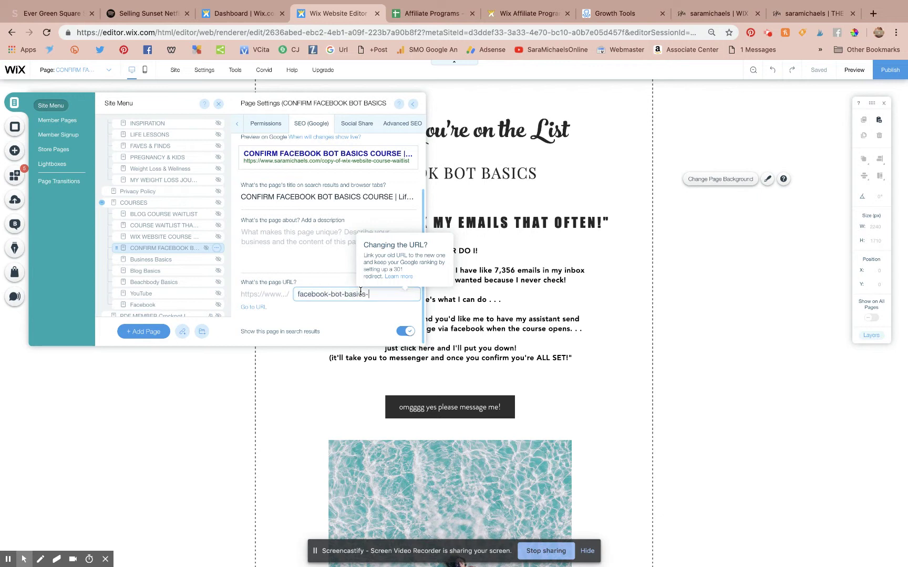
type("acebook-bot-basics-confirmation-op")
key("BackSpace")
key("BackSpace")
left_click(320, 323)
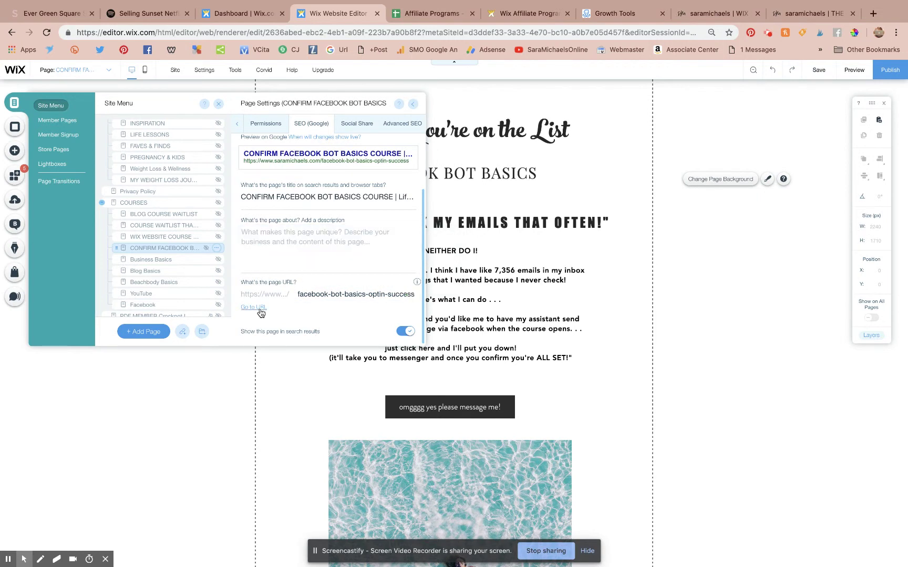
Step: Open the confirmation page's live URL, select its full web address, and return to the Wix editor
left_click(259, 310)
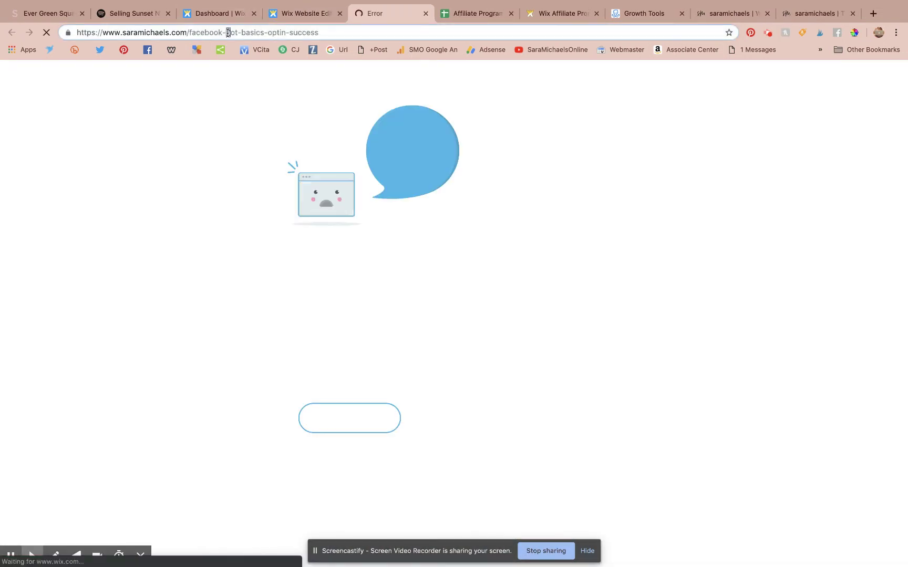
left_click(228, 32)
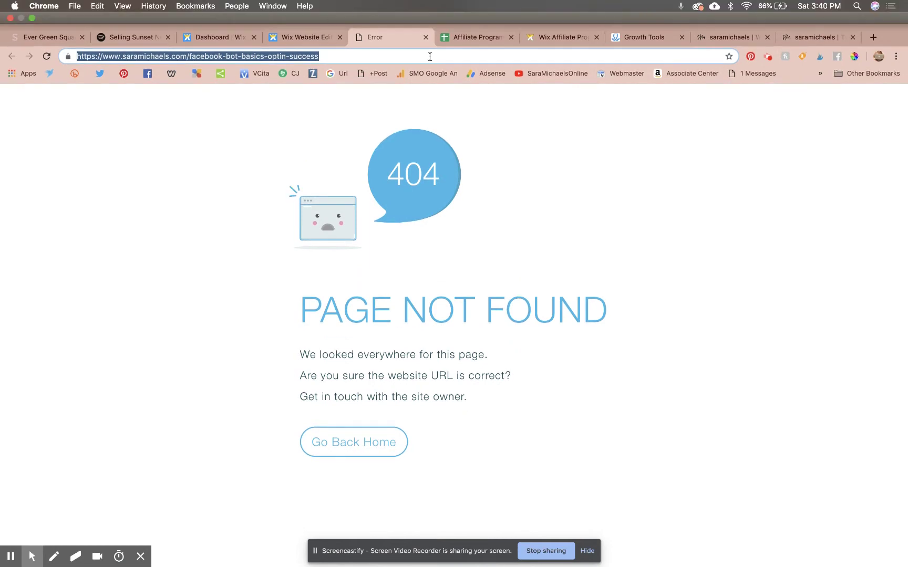
left_click(314, 37)
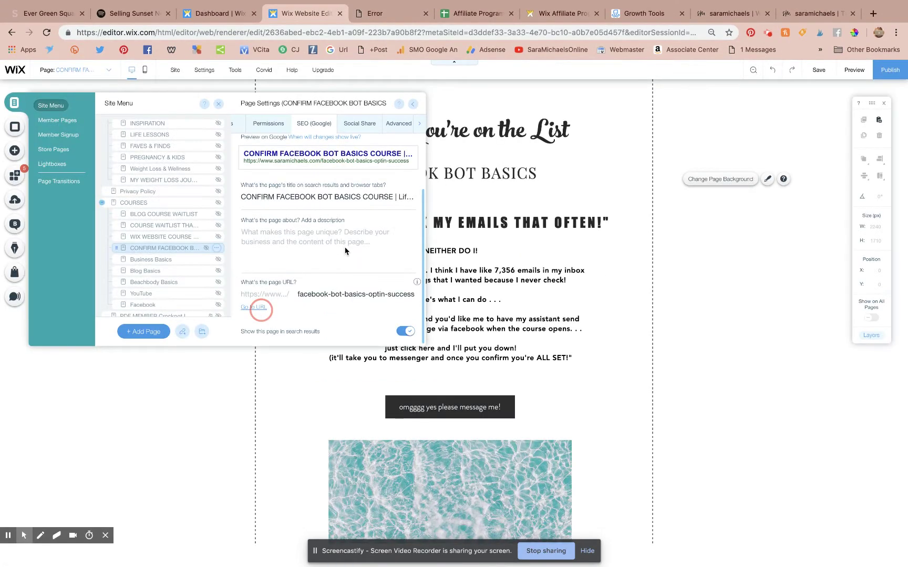
Step: Check the page title and URL in the confirmation page's Google SEO settings, and close the page settings
left_click(301, 293)
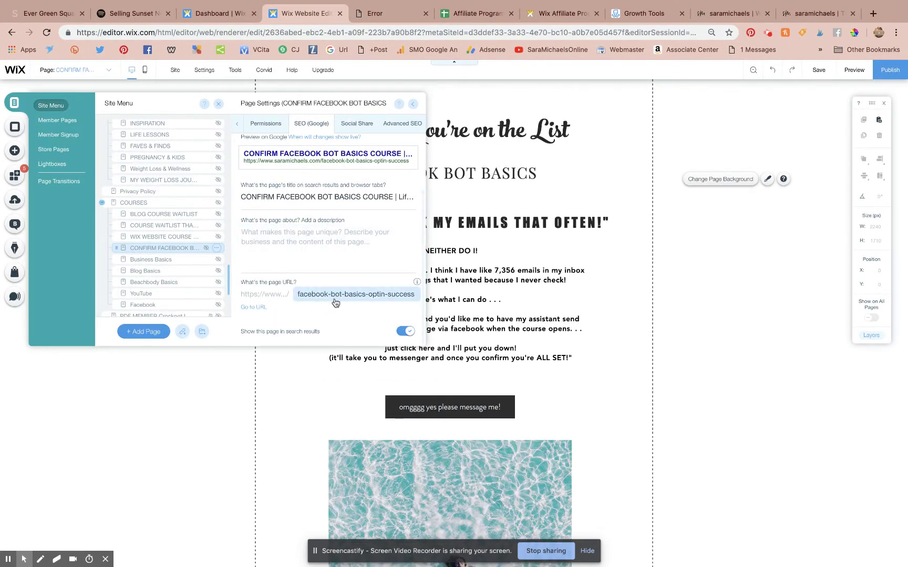
scroll(294, 234, "up", 3)
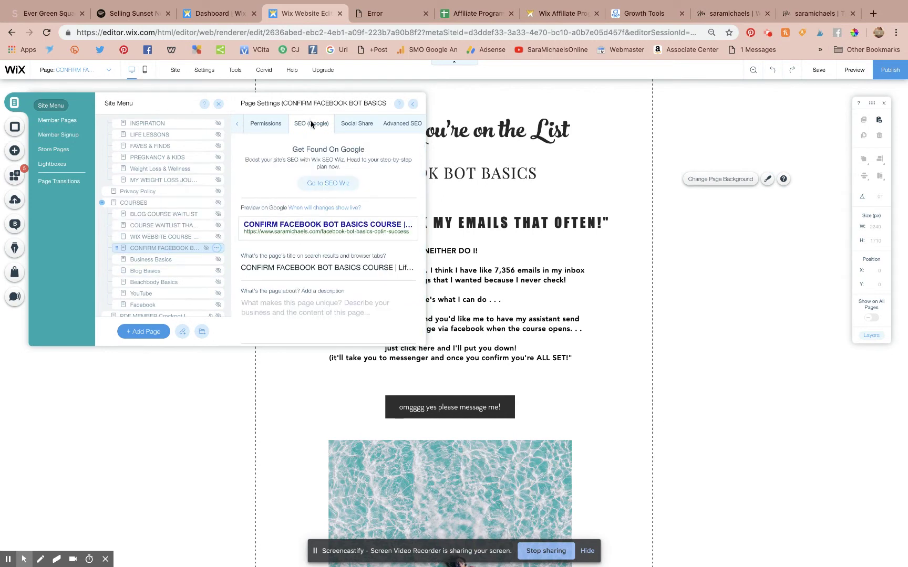
scroll(352, 184, "down", 3)
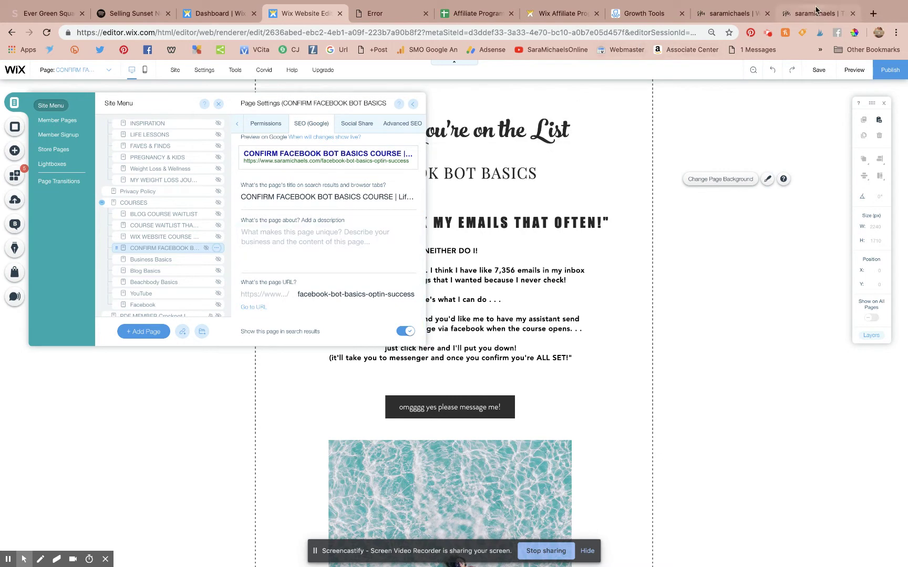
scroll(735, 300, "down", 4)
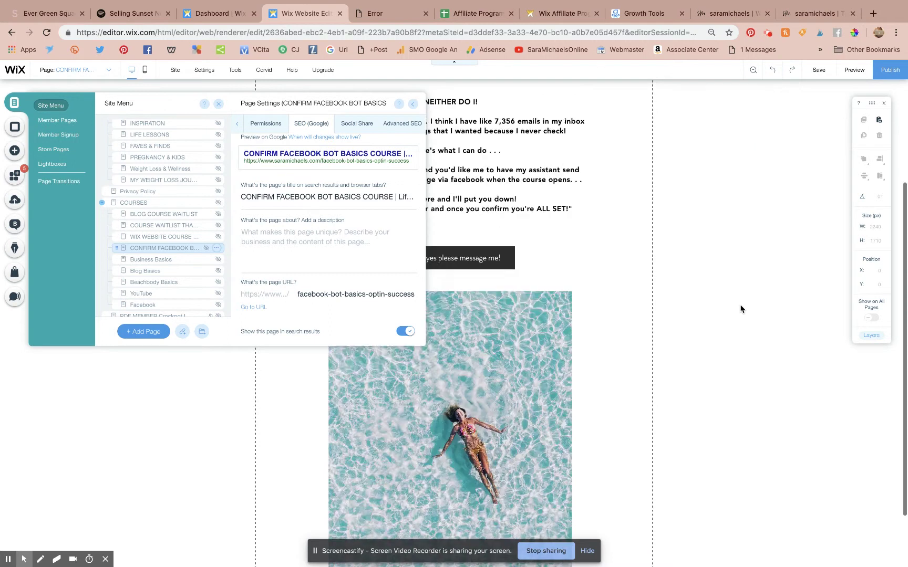
left_click(720, 272)
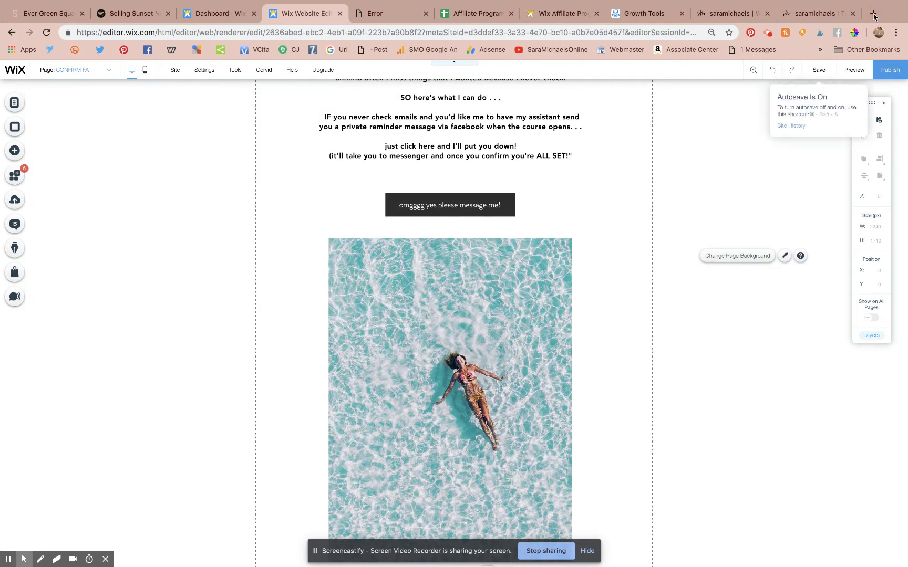
Step: Open convertkit.com in a new browser tab and go to the ConvertKit account through its login
left_click(873, 14)
type("convertkit")
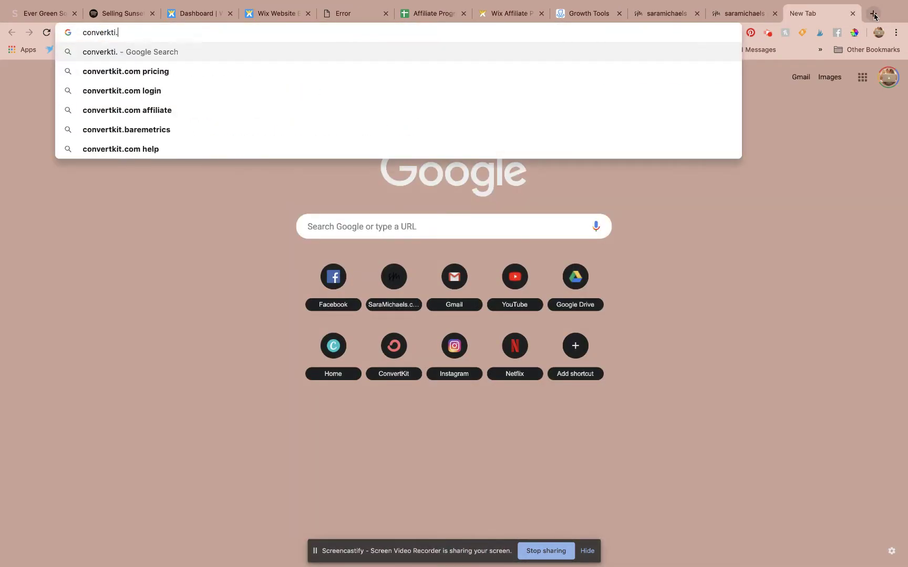
key("BackSpace")
key("BackSpace")
key("BackSpace")
type("kit")
key("Return")
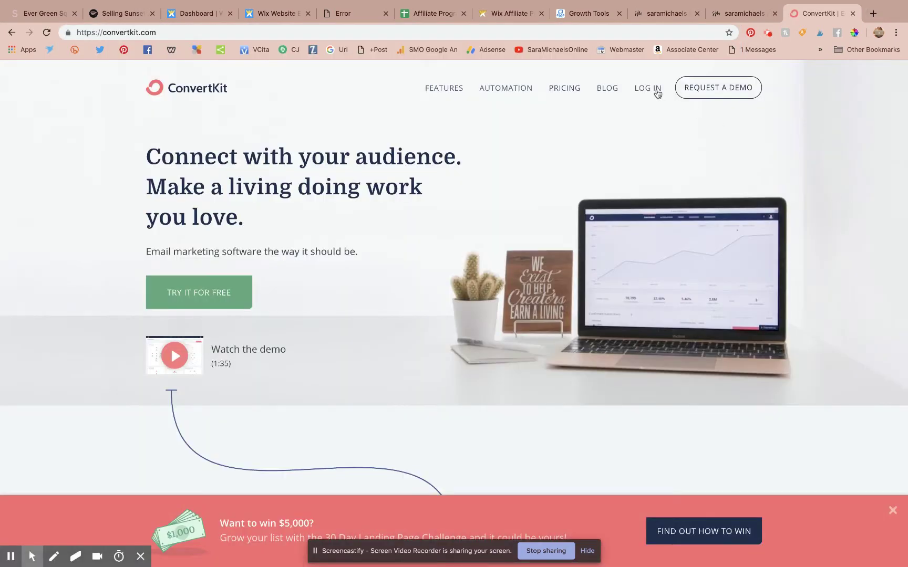
left_click(646, 88)
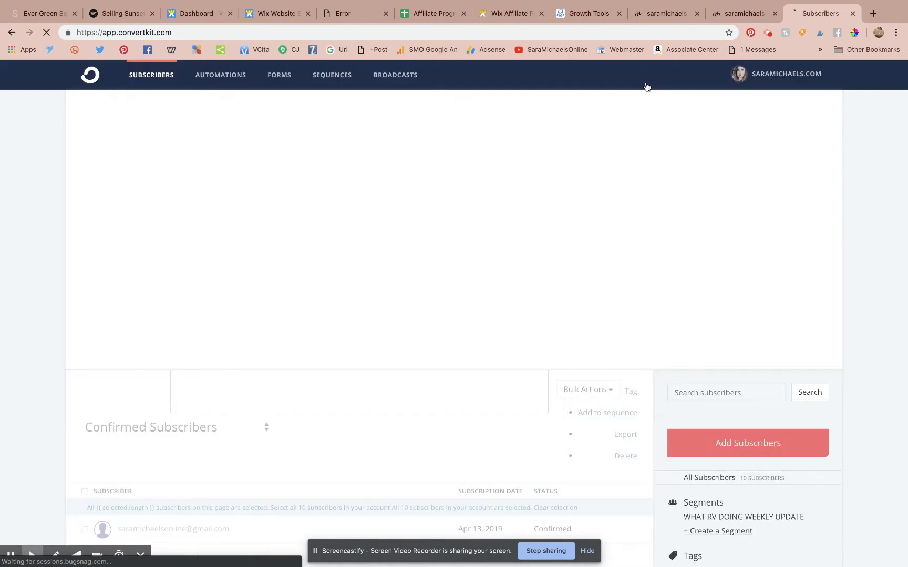
Step: Switch to the website's The Vault page and look through its topics and recommended business, blogging, email and social media tools
key("ctrl+shift+Tab")
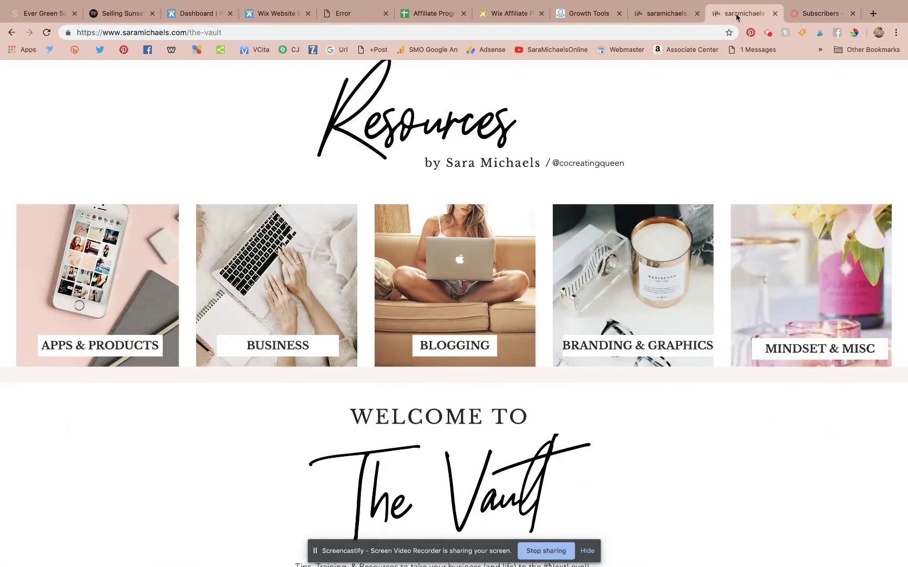
scroll(573, 187, "down", 6)
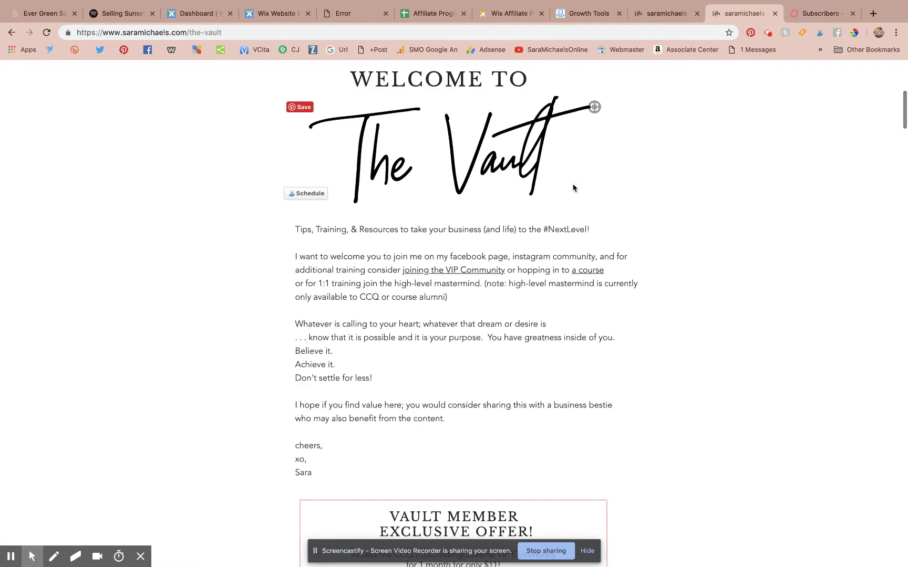
scroll(574, 188, "down", 6)
scroll(573, 187, "up", 14)
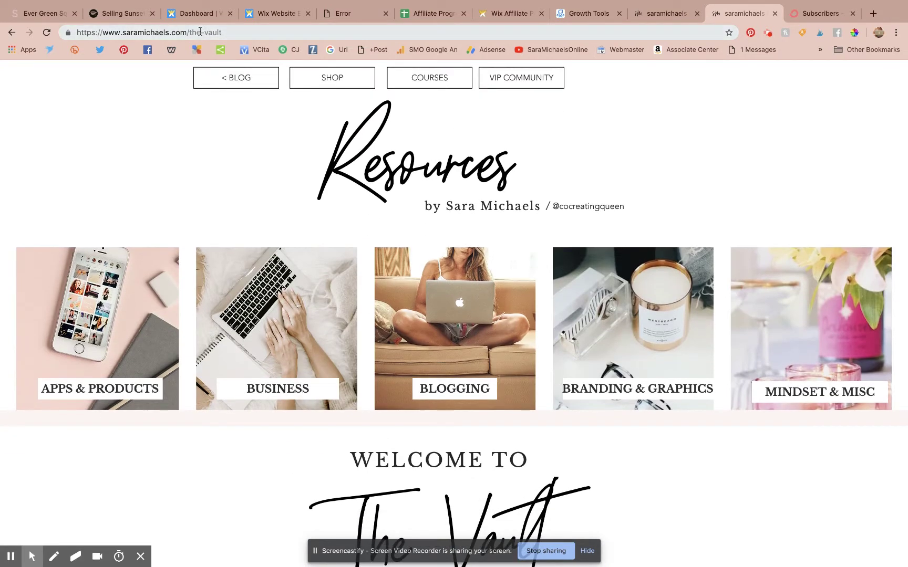
scroll(647, 238, "down", 18)
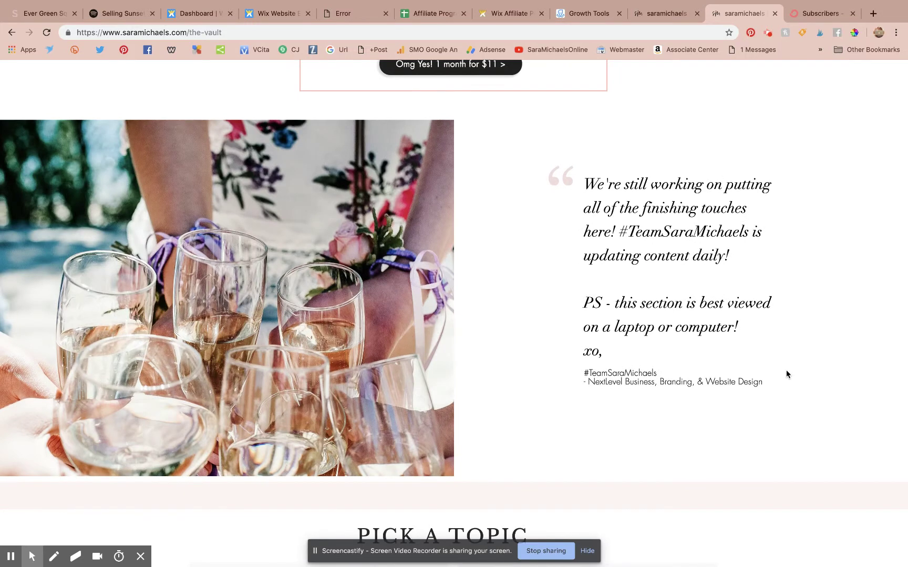
scroll(786, 369, "down", 13)
scroll(786, 373, "up", 5)
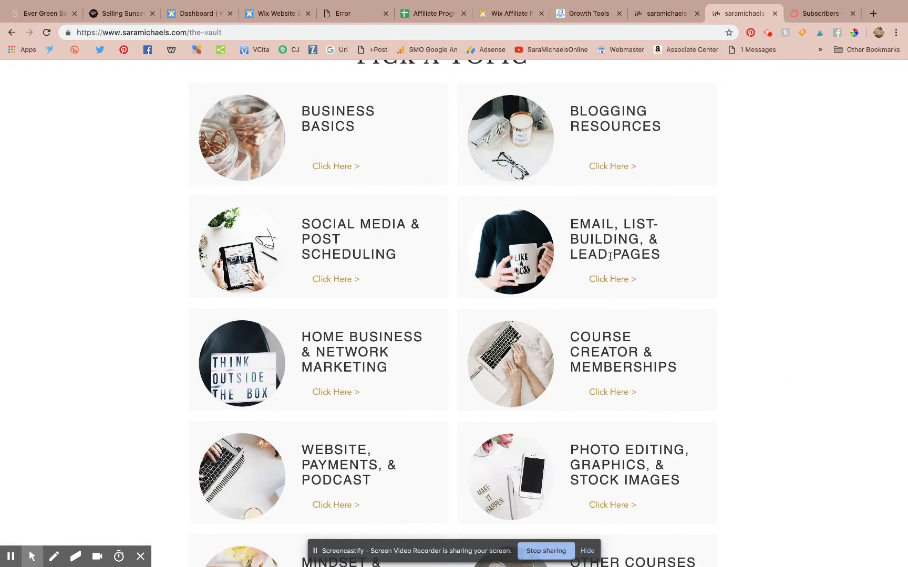
scroll(752, 338, "down", 20)
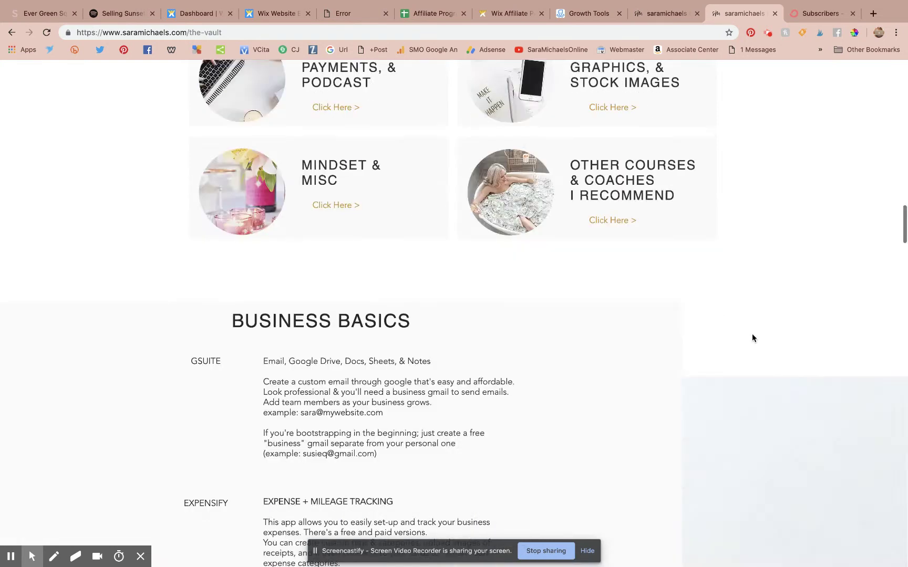
scroll(752, 338, "down", 5)
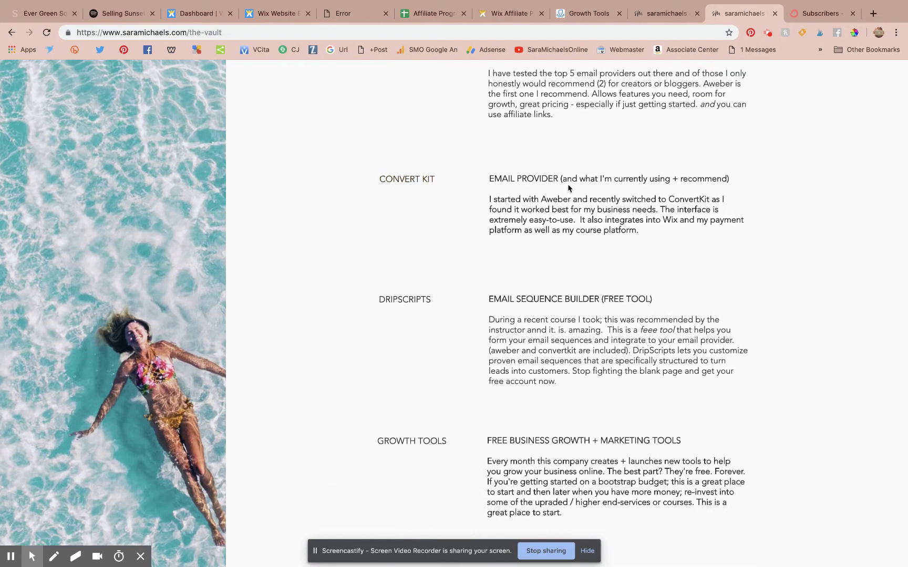
scroll(568, 188, "up", 1)
scroll(568, 188, "down", 10)
scroll(568, 188, "up", 4)
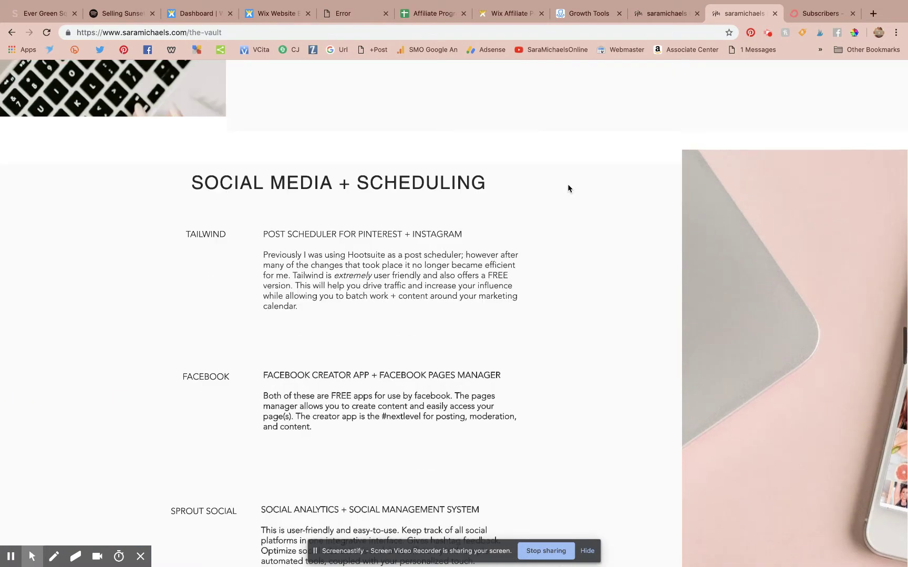
scroll(568, 188, "up", 2)
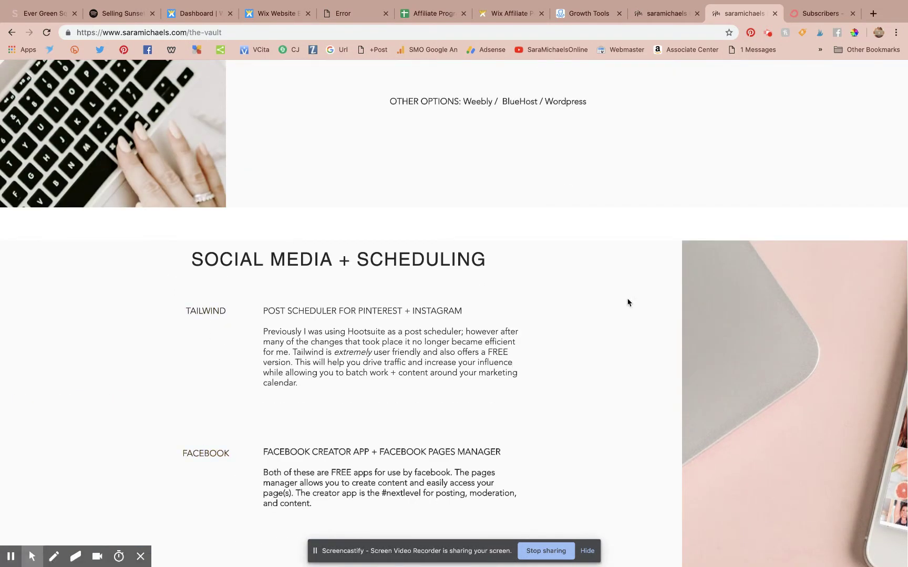
scroll(634, 299, "up", 10)
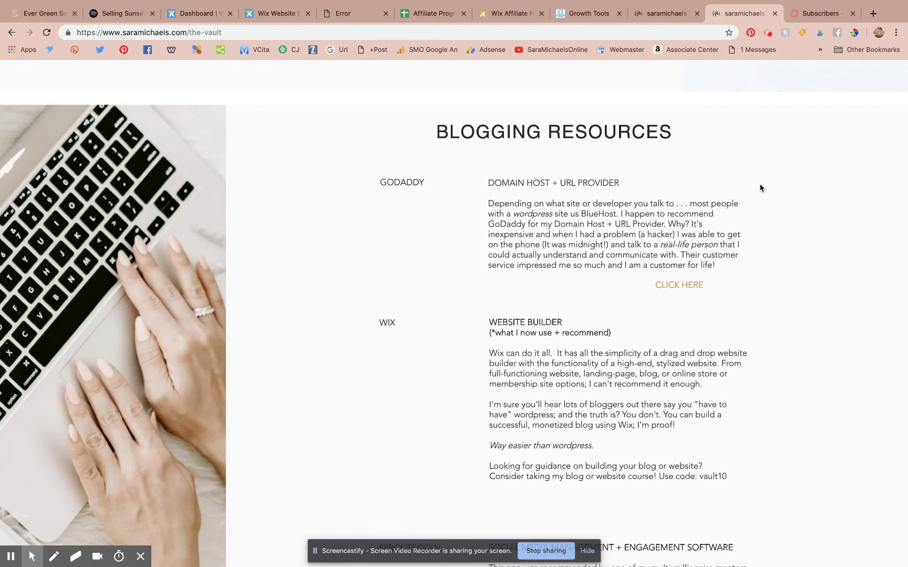
scroll(808, 188, "up", 13)
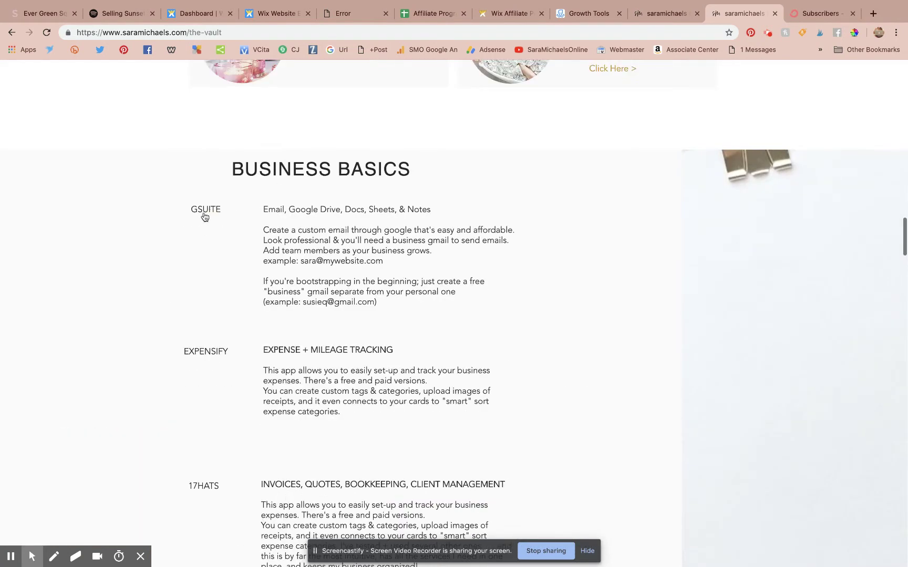
scroll(701, 217, "up", 15)
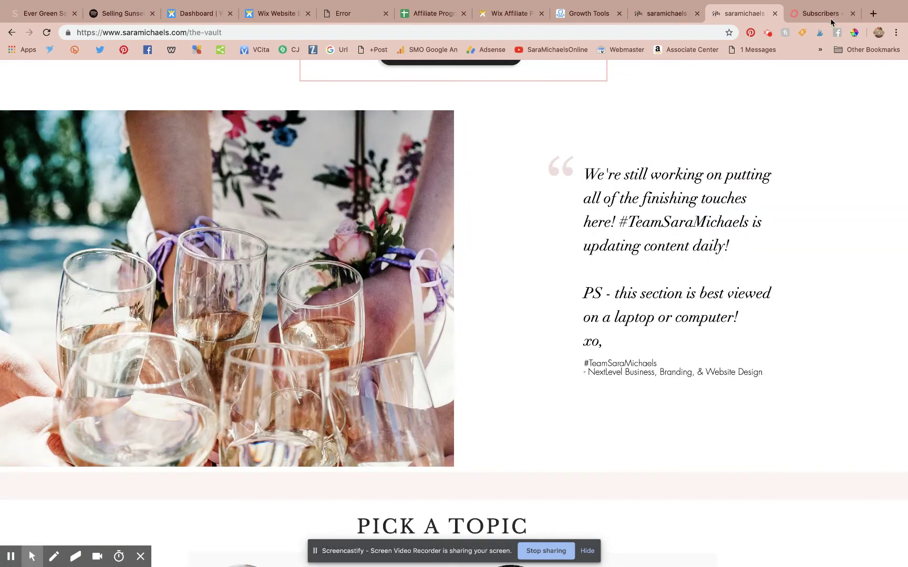
Step: Switch back to ConvertKit and open the COURSE OPTIN FACEBOOK BOT BASICS COURSE form from the forms list
left_click(819, 14)
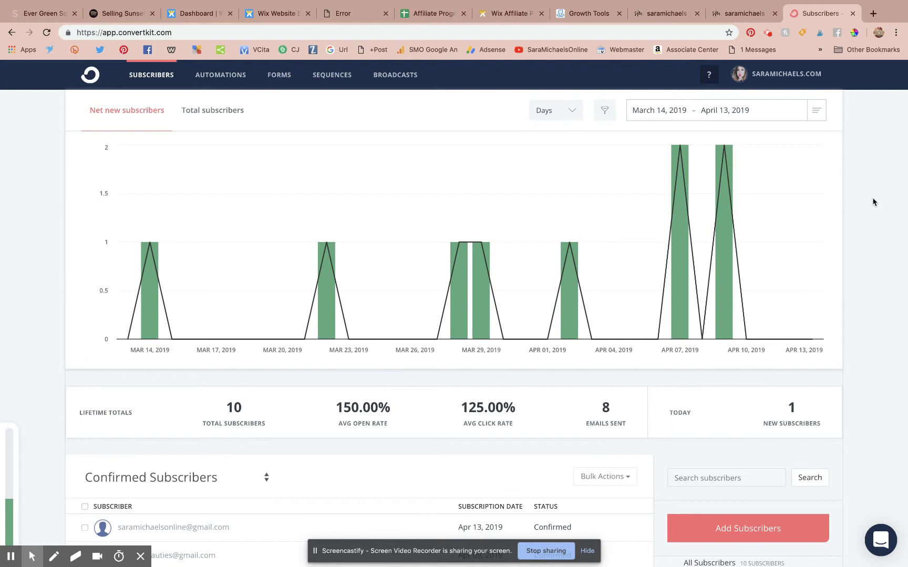
scroll(873, 199, "up", 2)
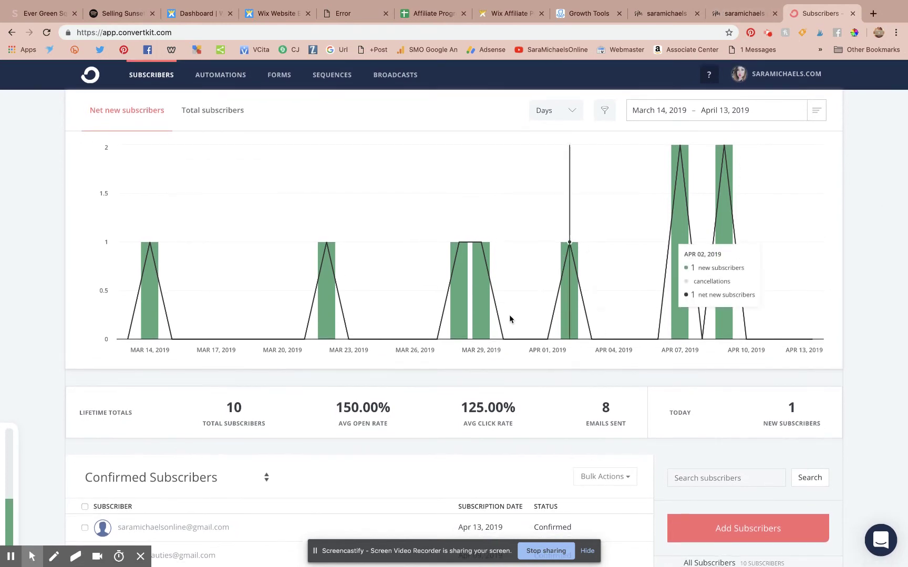
left_click(274, 79)
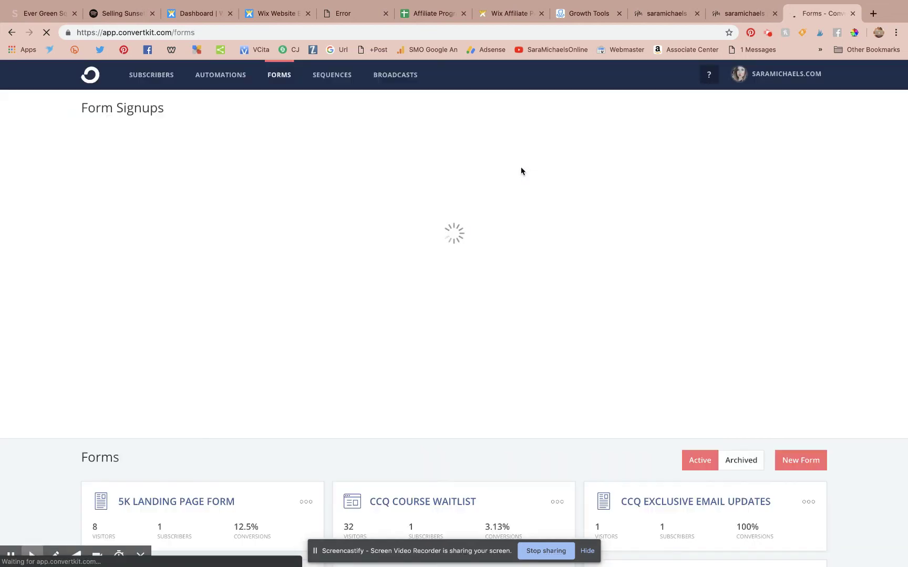
scroll(607, 209, "down", 10)
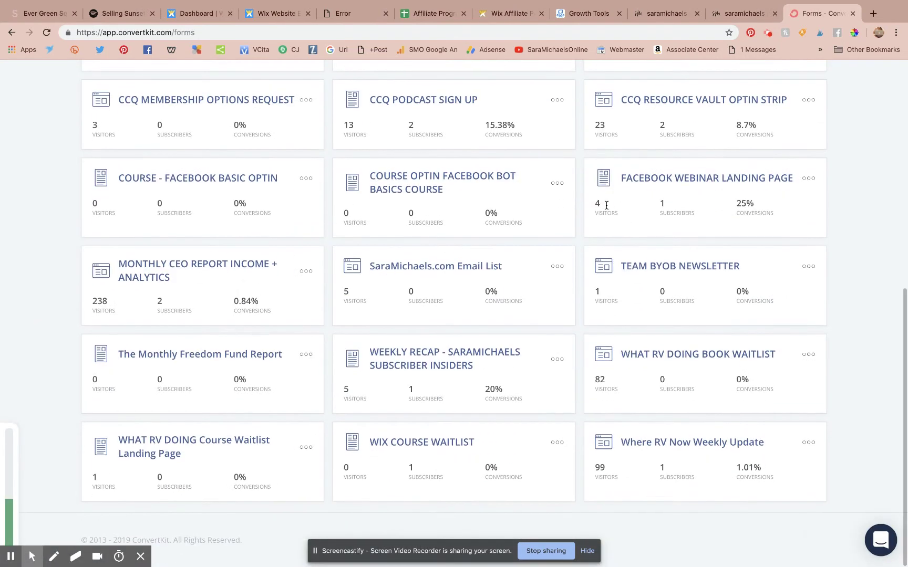
scroll(606, 205, "up", 3)
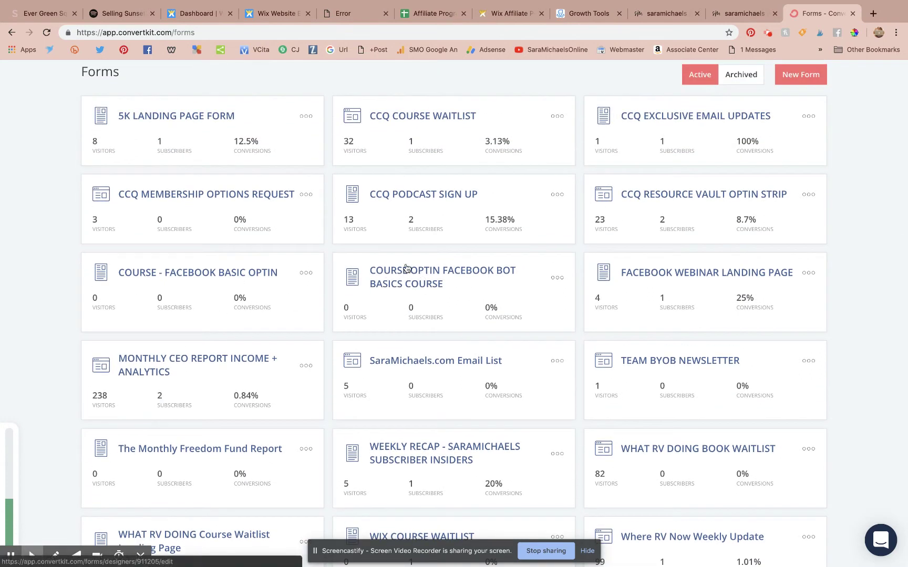
left_click(455, 276)
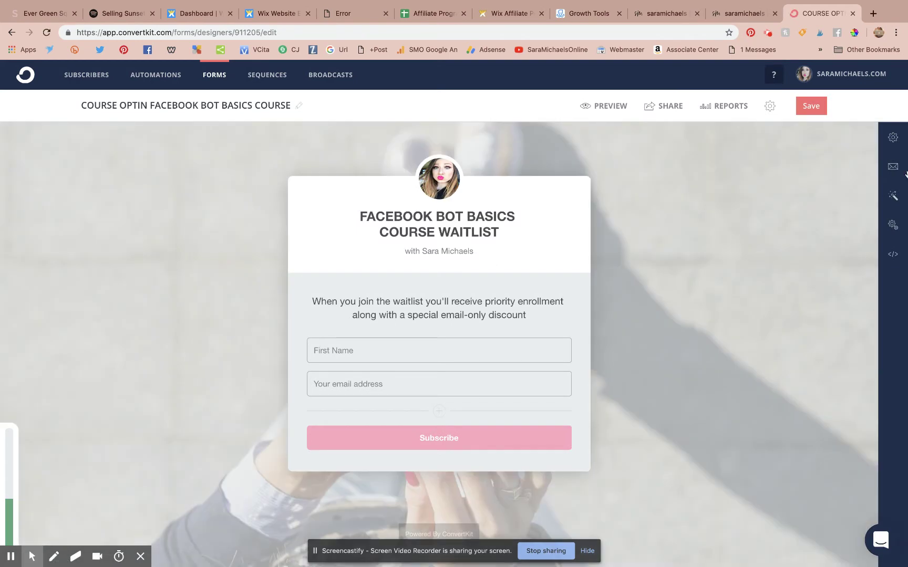
Step: In the form's settings, enter the facebook-bot-basics-optin-success page's full address as the redirect page for new subscribers
left_click(893, 137)
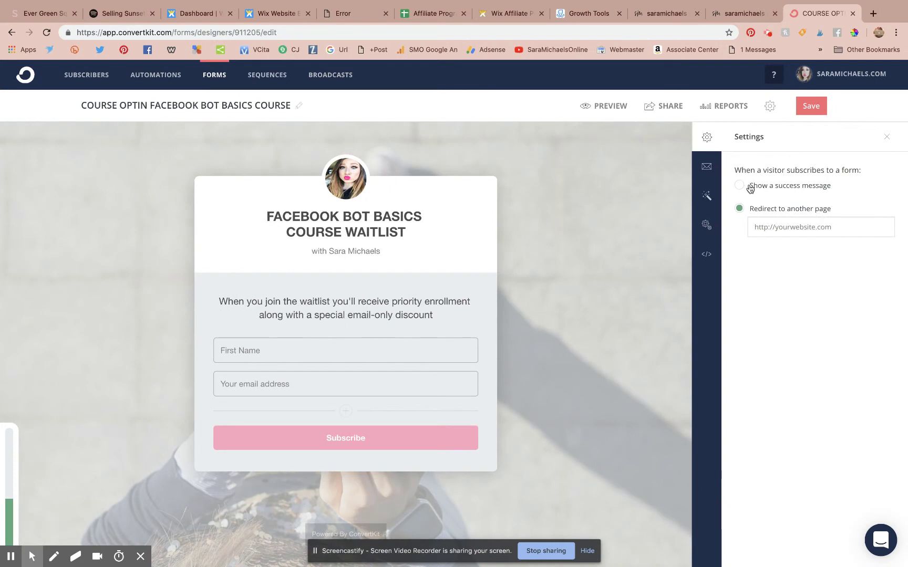
left_click(777, 225)
key("ctrl+v")
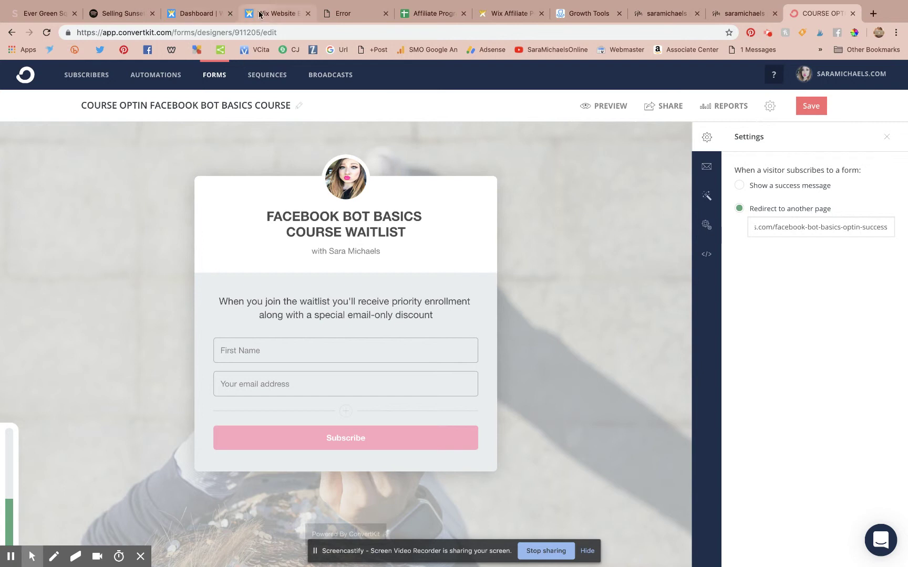
Step: Switch to the Wix editor, add a white outlined button, and arrange it side by side with the message button above the photo
left_click(276, 13)
left_click(17, 151)
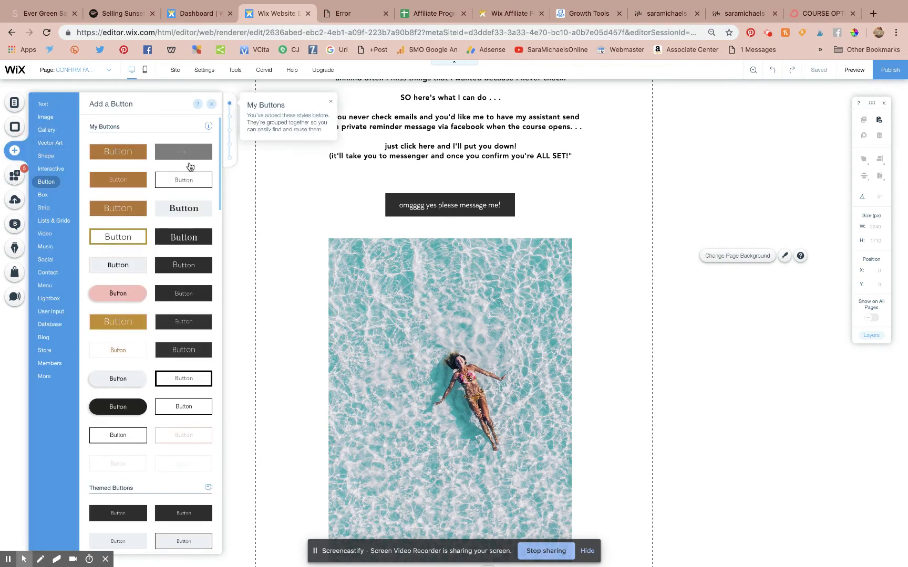
left_click(191, 178)
left_click_drag(572, 224, 621, 212)
left_click_drag(462, 204, 399, 205)
left_click_drag(562, 202, 500, 202)
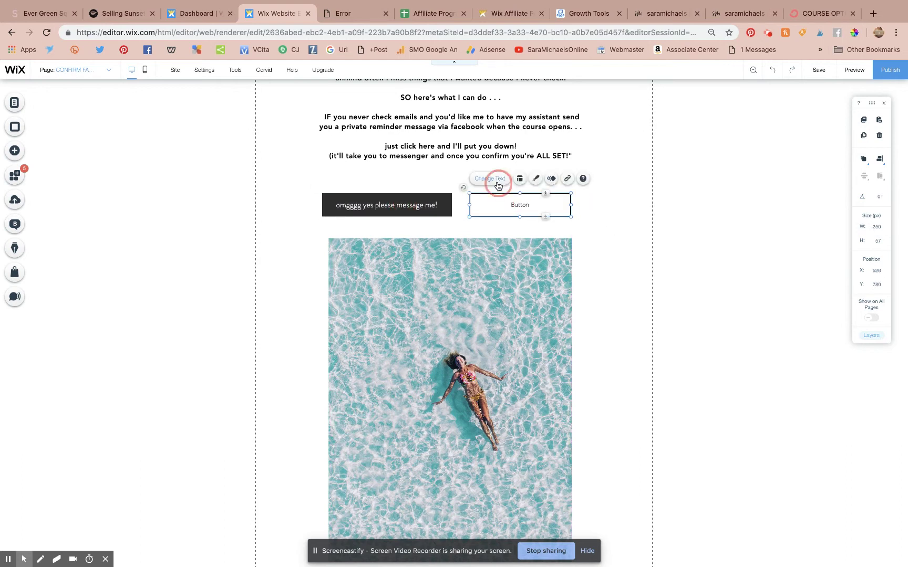
Step: Change the new outlined button's text to "visit the blog >" and close its settings
left_click(494, 179)
type("visit the blog >")
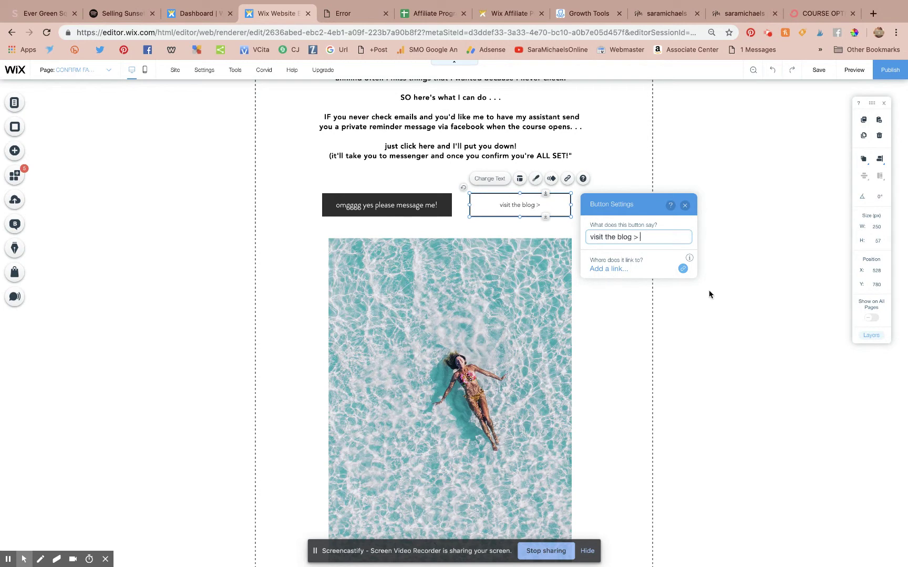
left_click(783, 379)
Step: Check the finished success page, publish the site, and dismiss the publishing confirmation
scroll(599, 205, "up", 3)
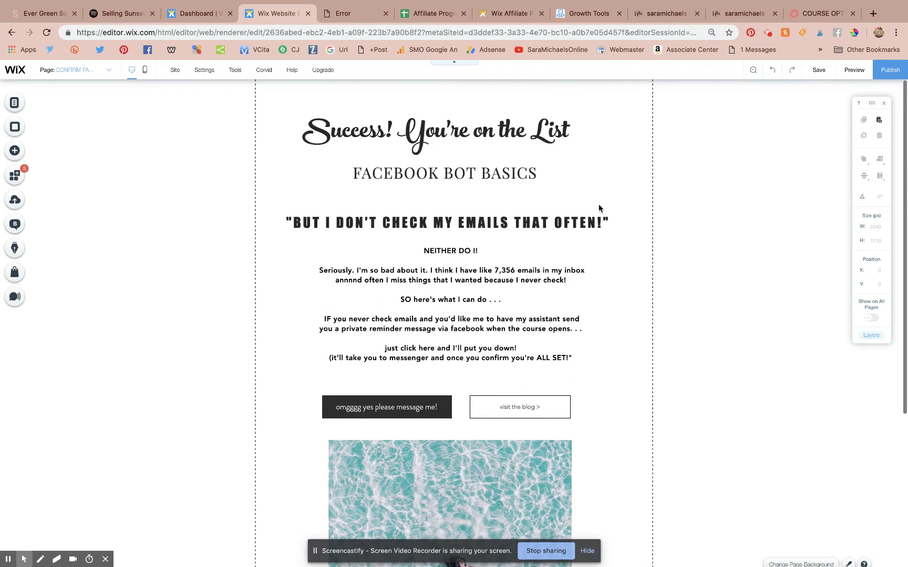
scroll(622, 421, "down", 4)
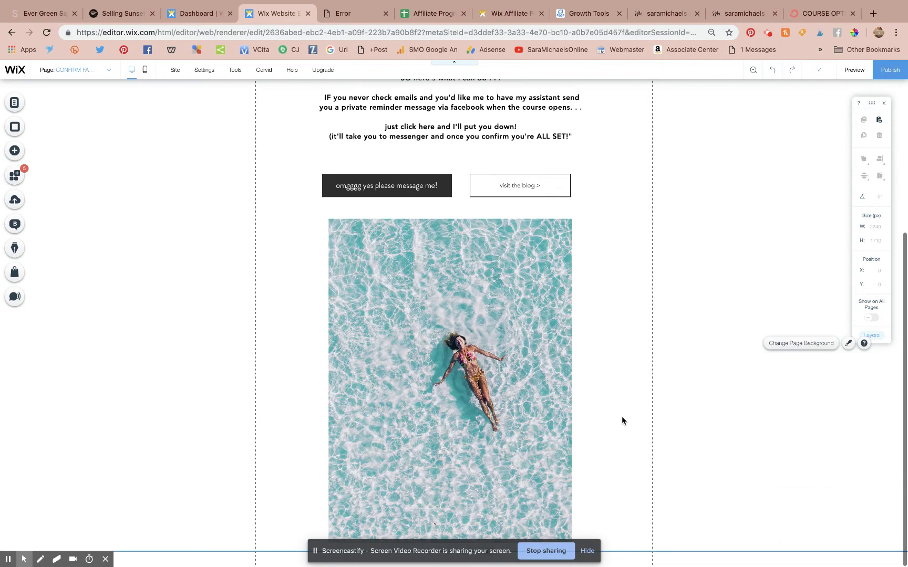
scroll(622, 420, "up", 4)
left_click(897, 70)
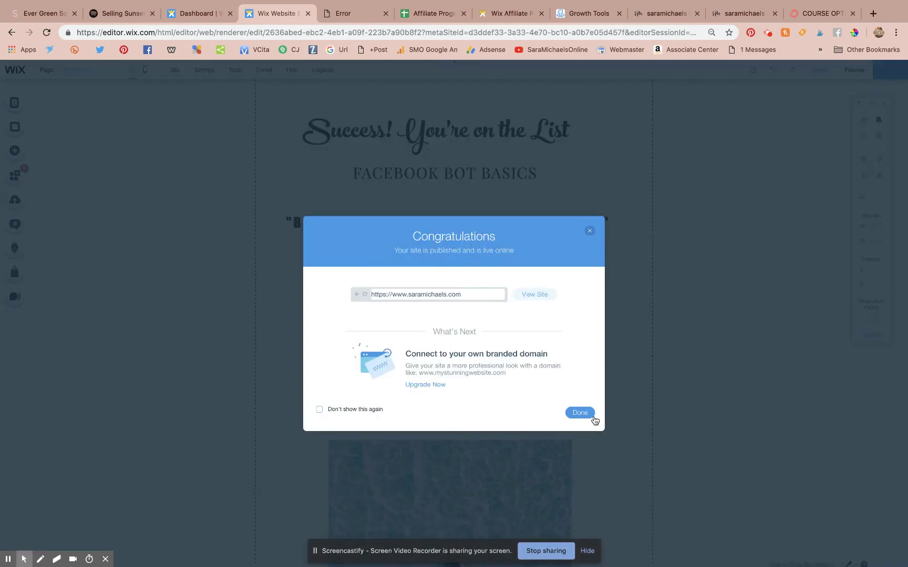
left_click(593, 417)
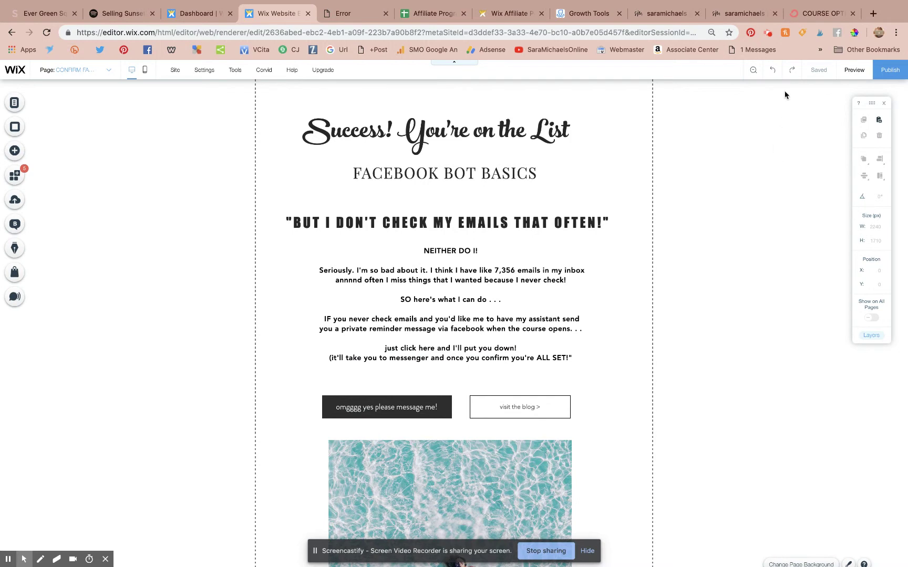
left_click(810, 13)
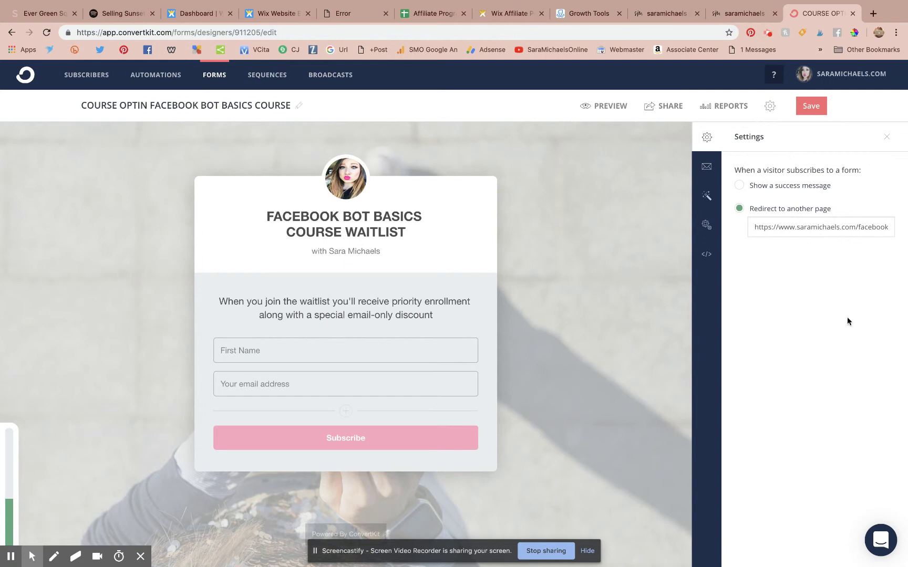
left_click(742, 11)
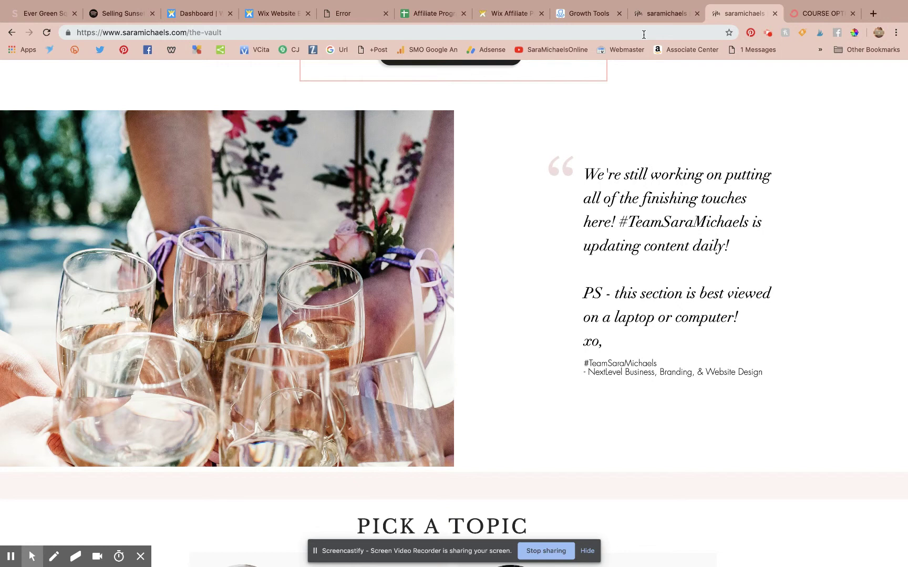
left_click(644, 34)
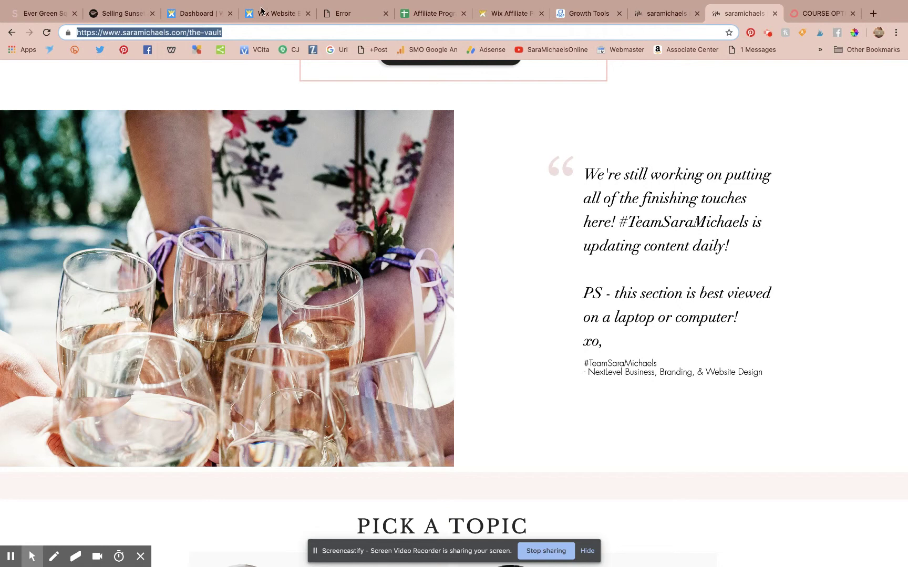
Step: In the Wix editor, enlarge the "visit the blog >" button and shift both buttons so they sit balanced side by side above the photo
left_click(278, 13)
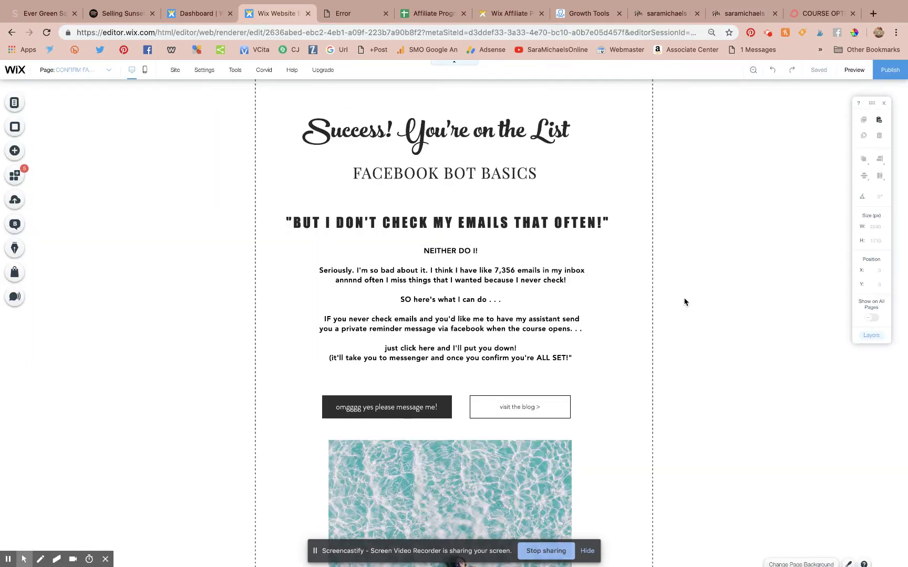
scroll(678, 303, "down", 1)
left_click(510, 388)
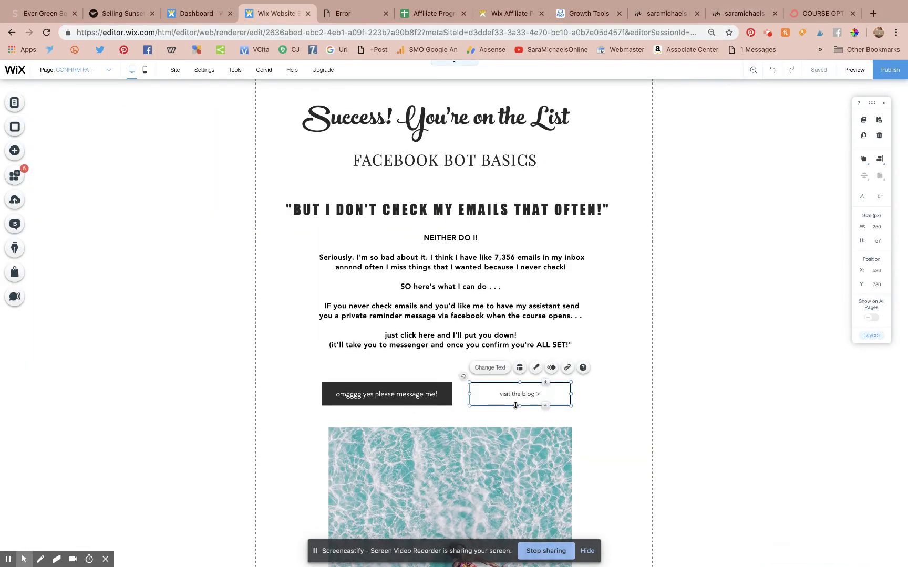
left_click_drag(515, 406, 516, 408)
left_click_drag(571, 395, 589, 396)
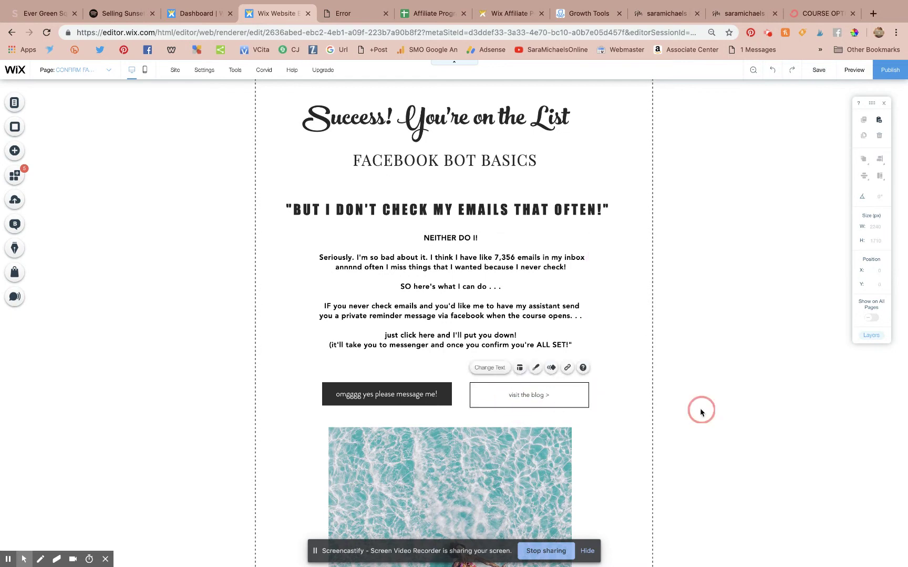
left_click(406, 394)
left_click_drag(406, 394, 395, 392)
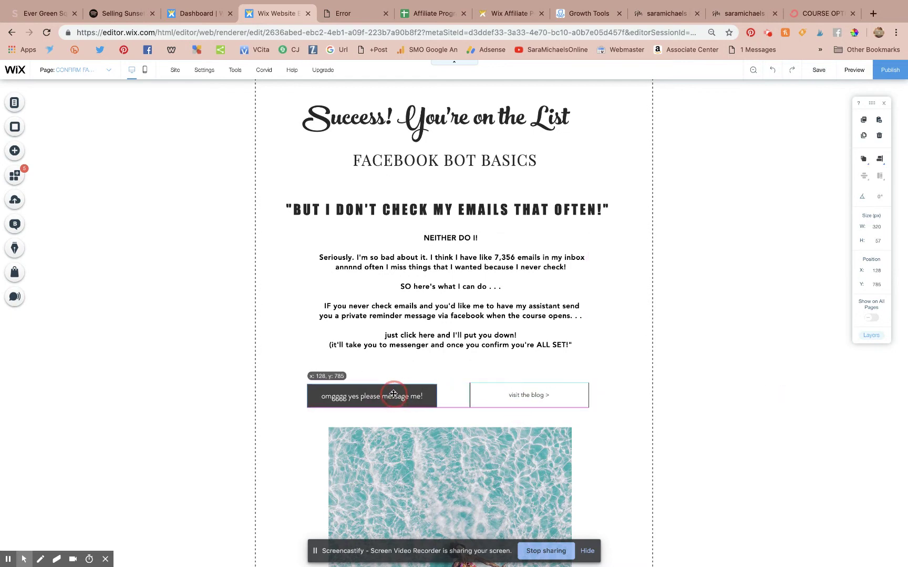
left_click_drag(513, 385, 503, 389)
left_click(678, 414)
scroll(679, 414, "down", 4)
scroll(679, 414, "up", 2)
scroll(679, 414, "up", 2)
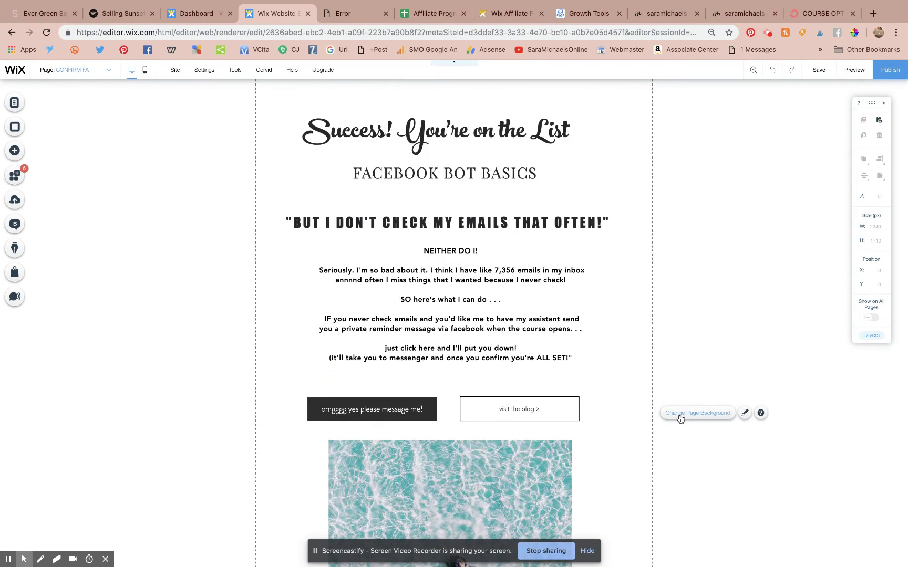
Step: Replace the swimming photo below the buttons with IMG_3403.PNG from the site files and check it on the page
scroll(645, 303, "down", 4)
left_click(452, 281)
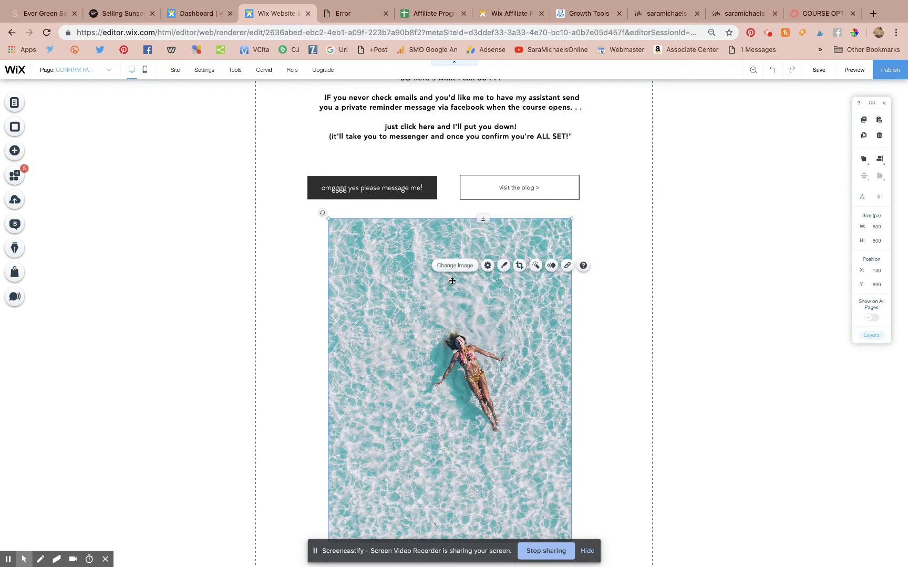
left_click(488, 266)
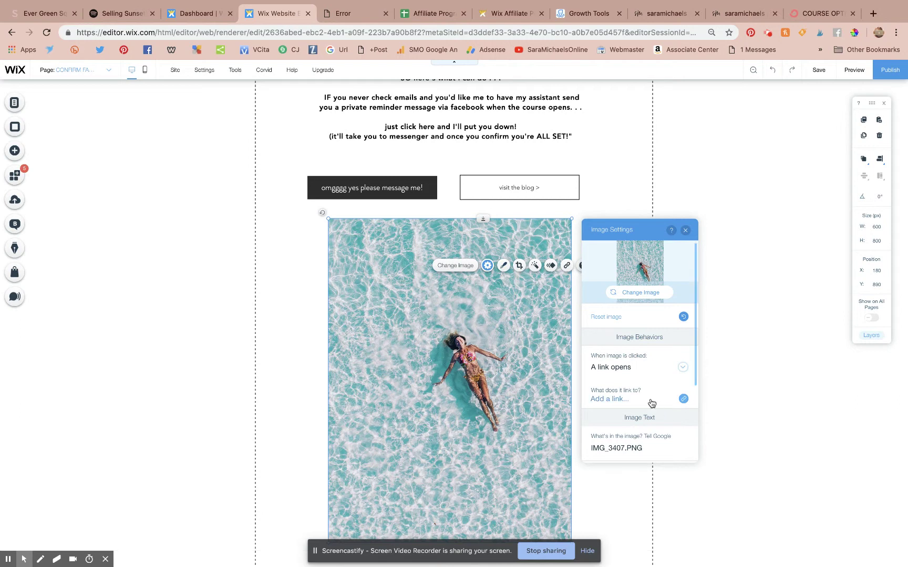
left_click(648, 294)
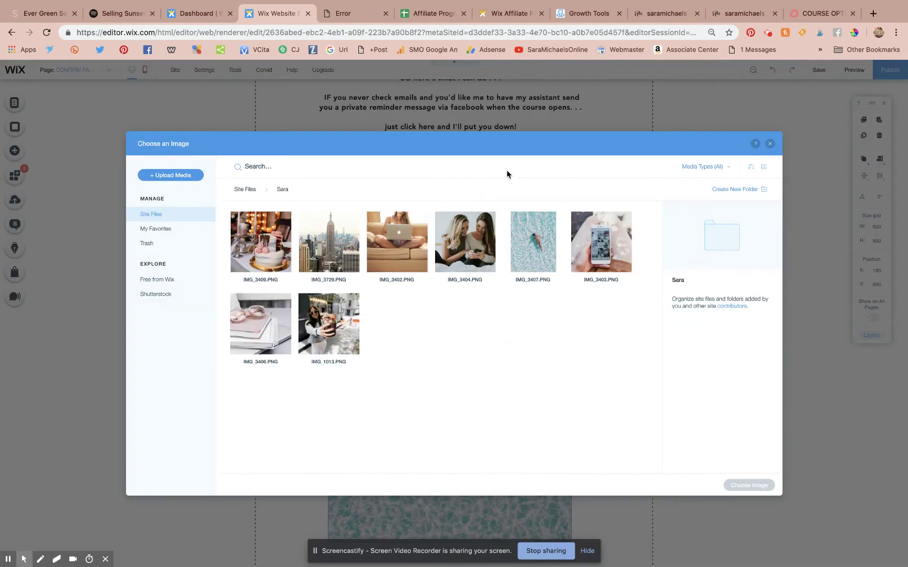
double_click(601, 242)
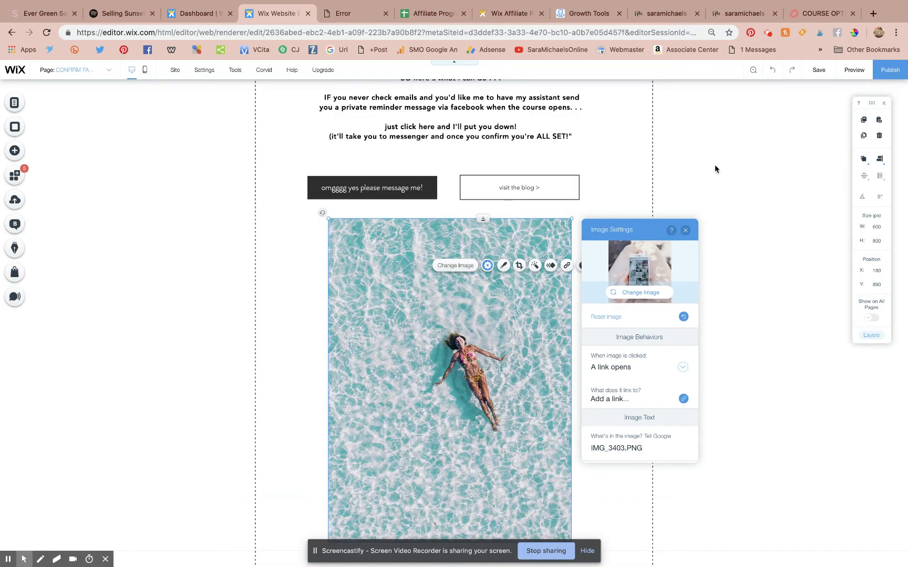
left_click(714, 165)
scroll(714, 165, "up", 5)
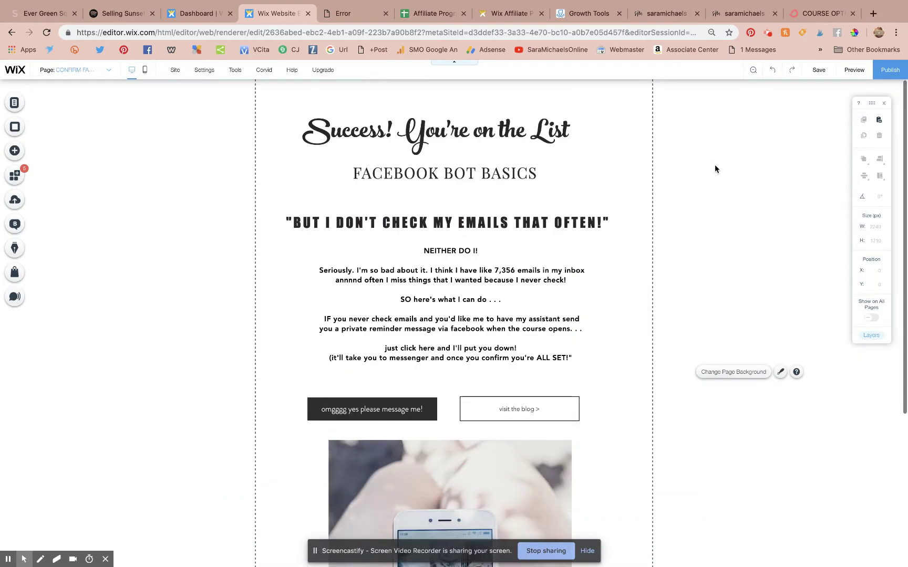
scroll(714, 164, "down", 4)
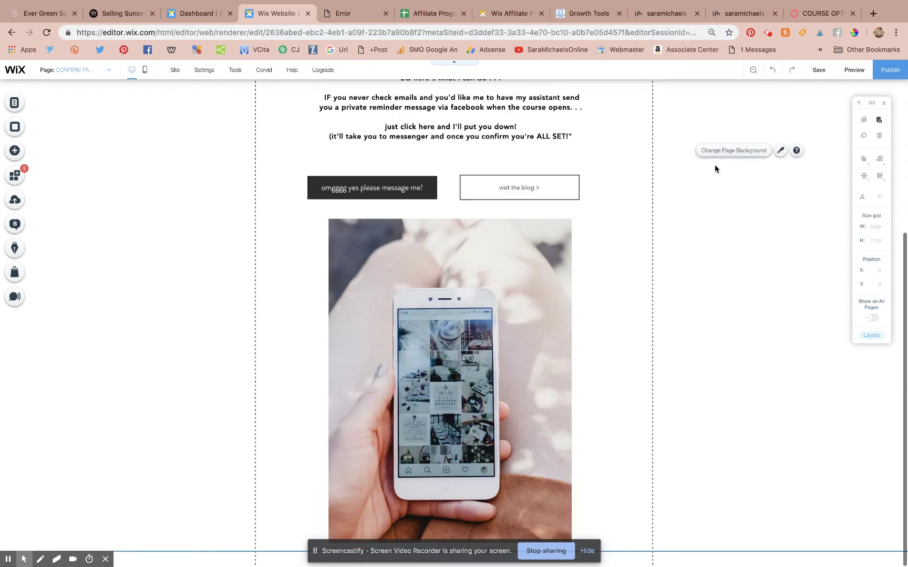
Step: Start changing the photo below the buttons and upload MESSENGER.png from the computer to the site files
left_click(454, 379)
left_click(457, 362)
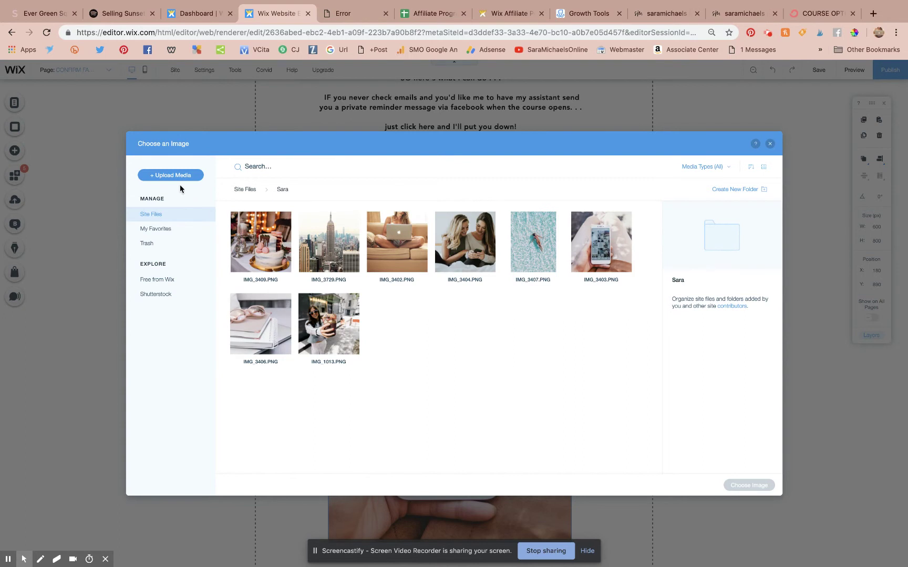
left_click(179, 176)
left_click(457, 340)
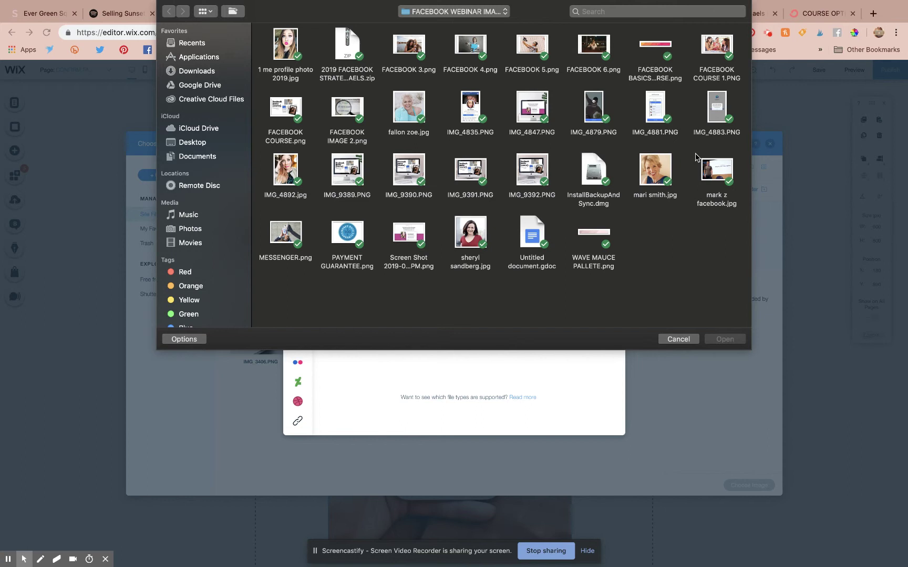
double_click(277, 235)
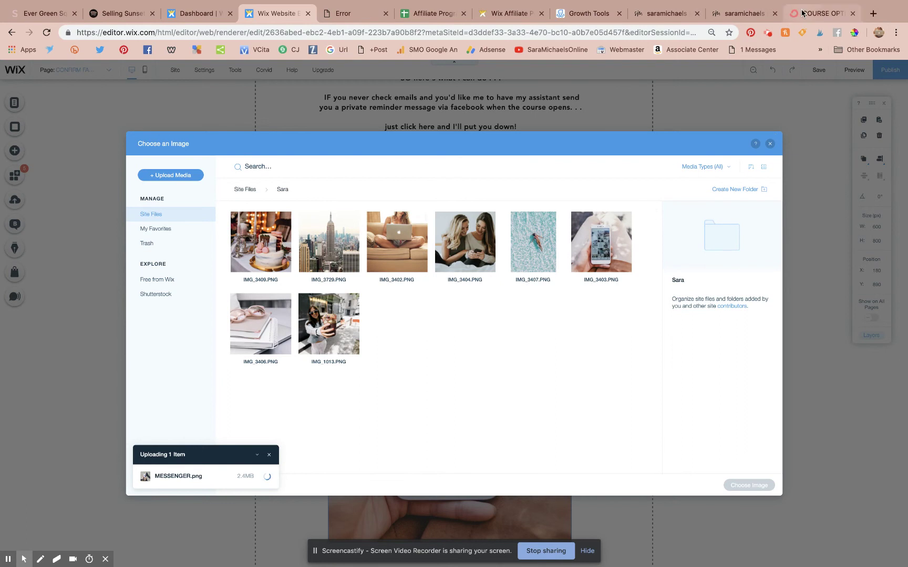
Step: Switch to the ConvertKit form and set its background image opacity to 100% in the styles
left_click(820, 13)
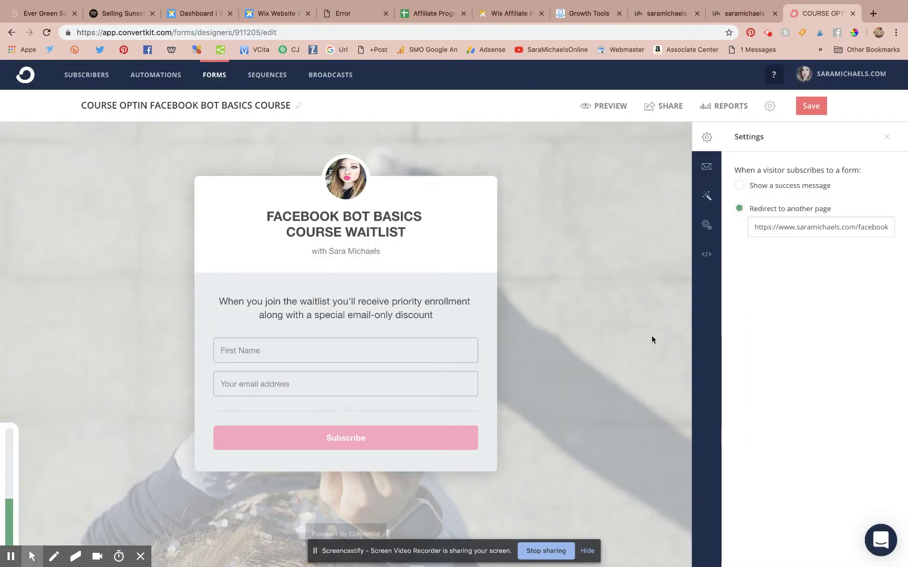
left_click(707, 197)
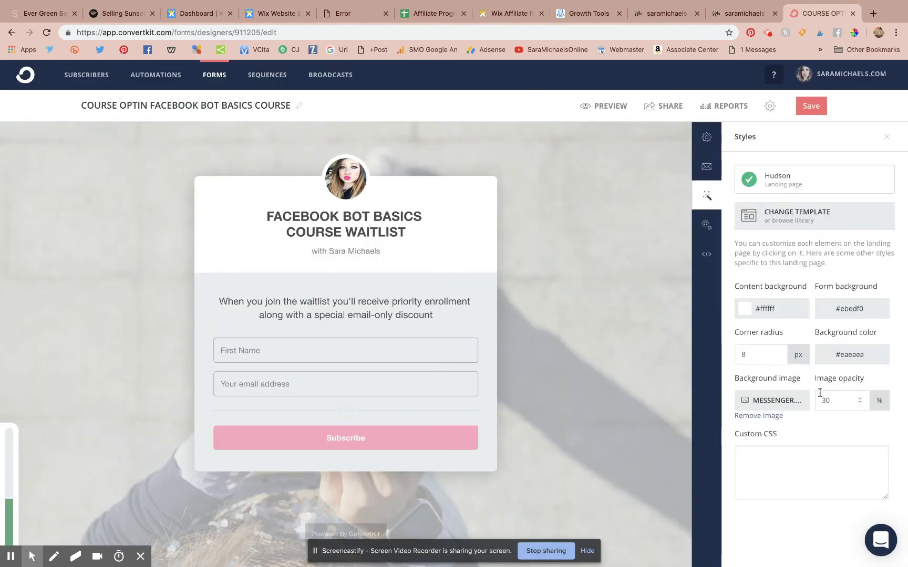
left_click(861, 399)
left_click(860, 398)
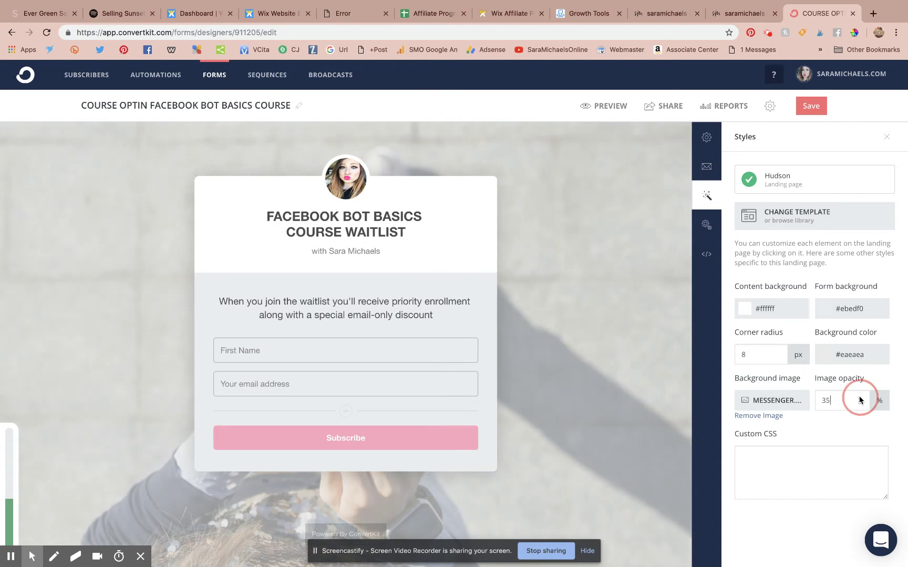
left_click(860, 409)
type("0100")
key("BackSpace")
key("BackSpace")
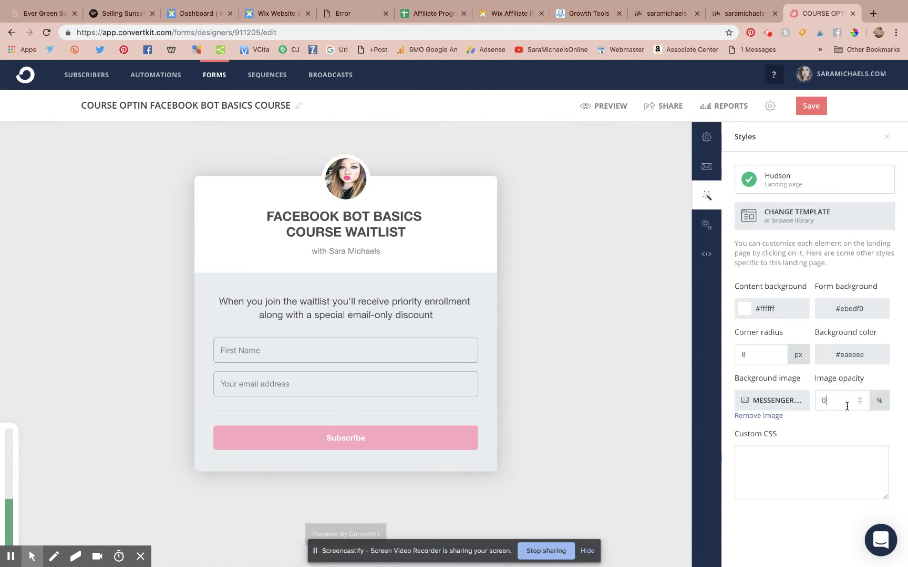
type("00")
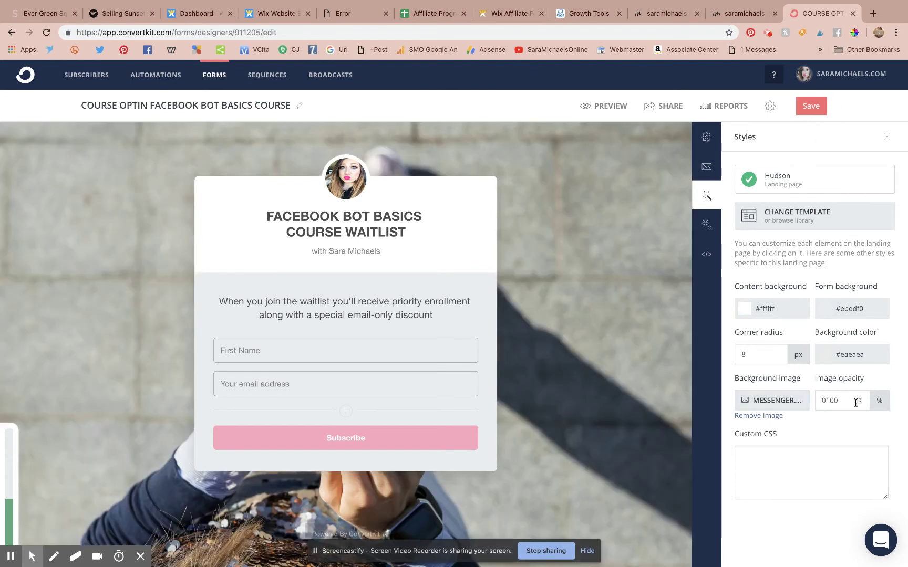
Step: Set the form's background image opacity to 80%
key("BackSpace")
key("BackSpace")
key("BackSpace")
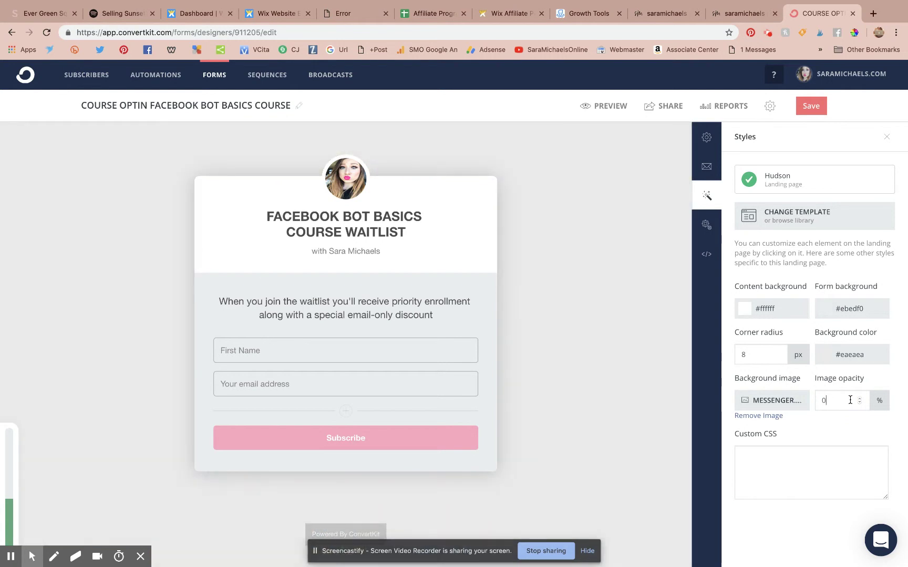
type("80")
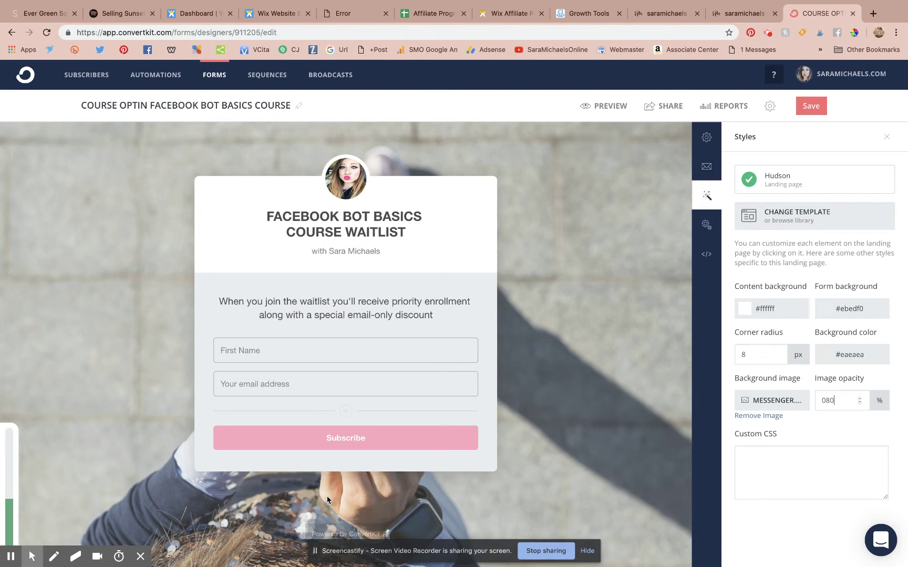
Step: Switch to the Wix editor, use the uploaded MESSENGER.png as the photo below the buttons, and check it on the page
left_click(288, 14)
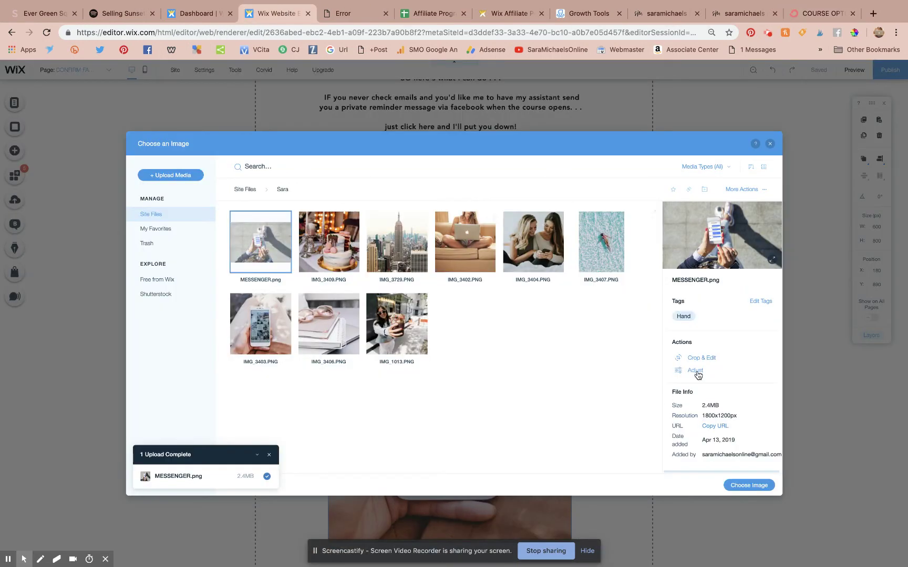
left_click(751, 484)
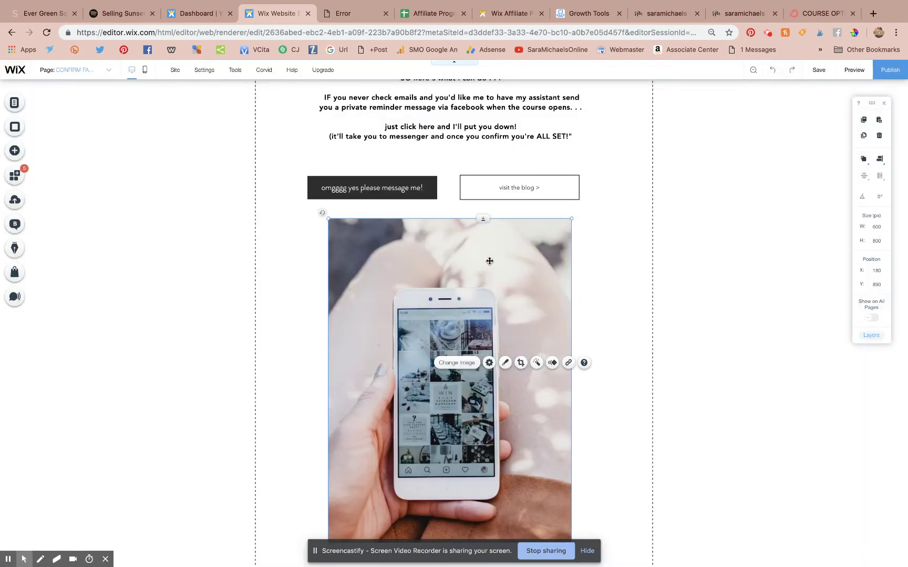
scroll(588, 281, "up", 4)
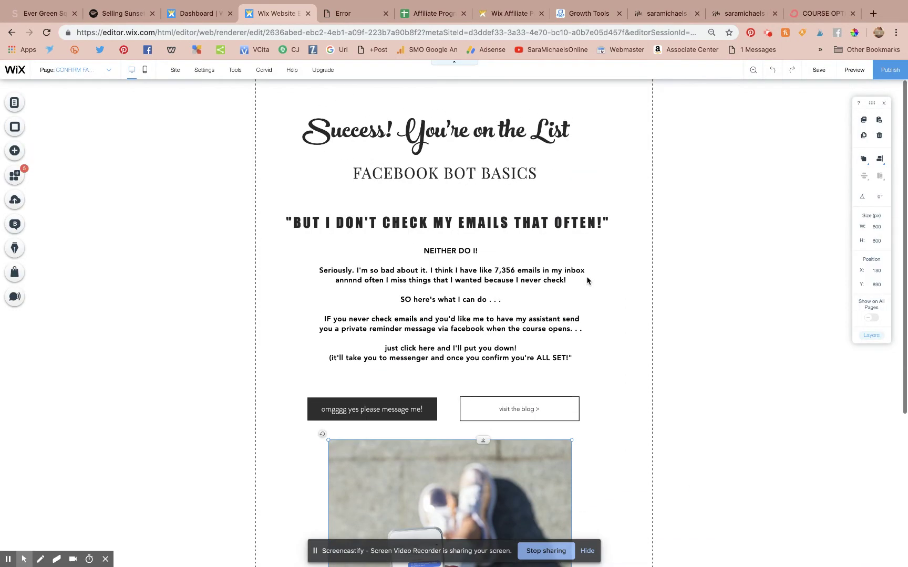
scroll(587, 281, "down", 4)
Step: Return to the ConvertKit form and set its background image opacity to 100% again
left_click(820, 13)
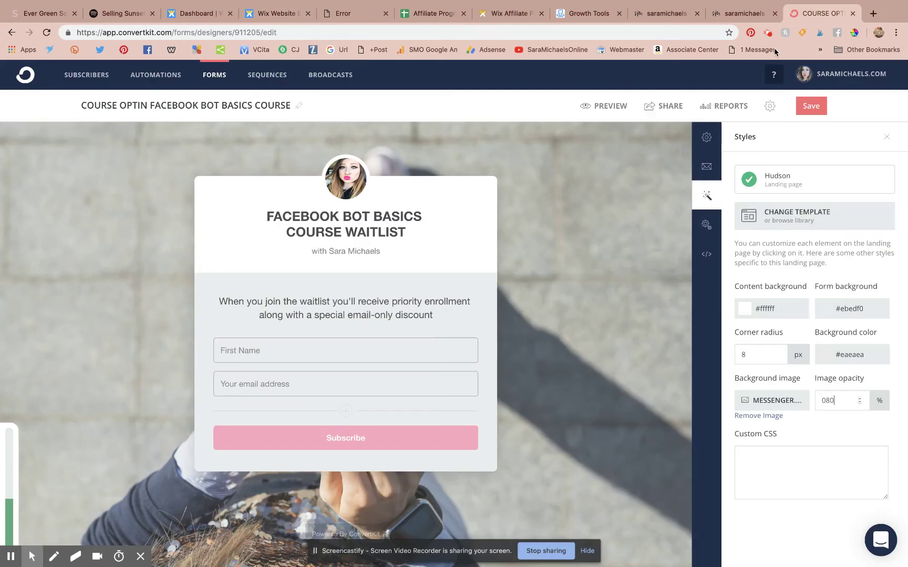
key("BackSpace")
key("BackSpace")
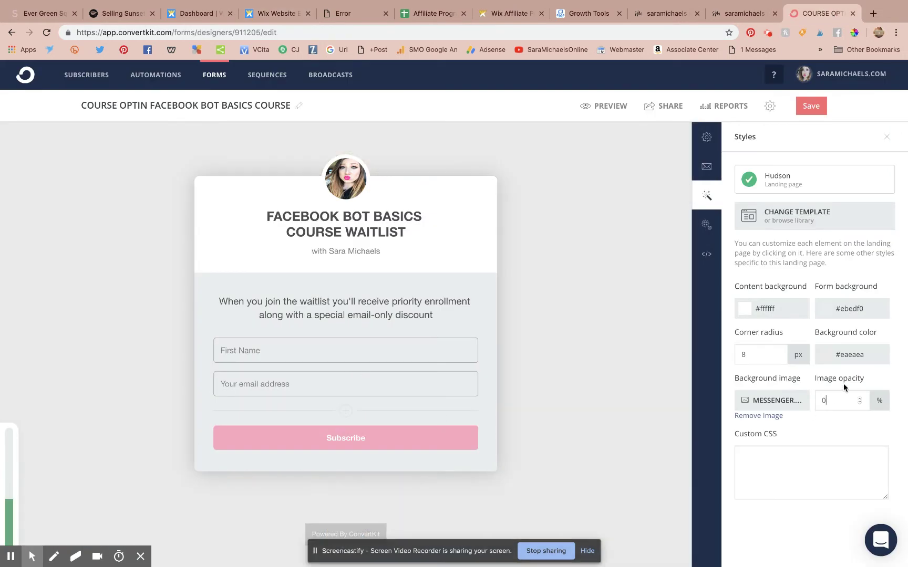
type("100")
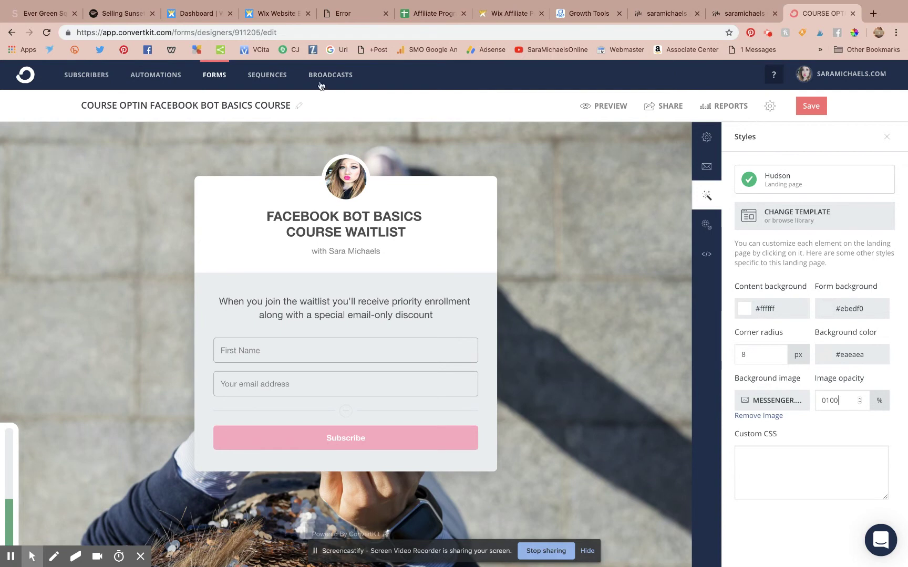
Step: Switch to the Wix editor, deselect the photo, and review the success page's text, buttons and photo
left_click(284, 14)
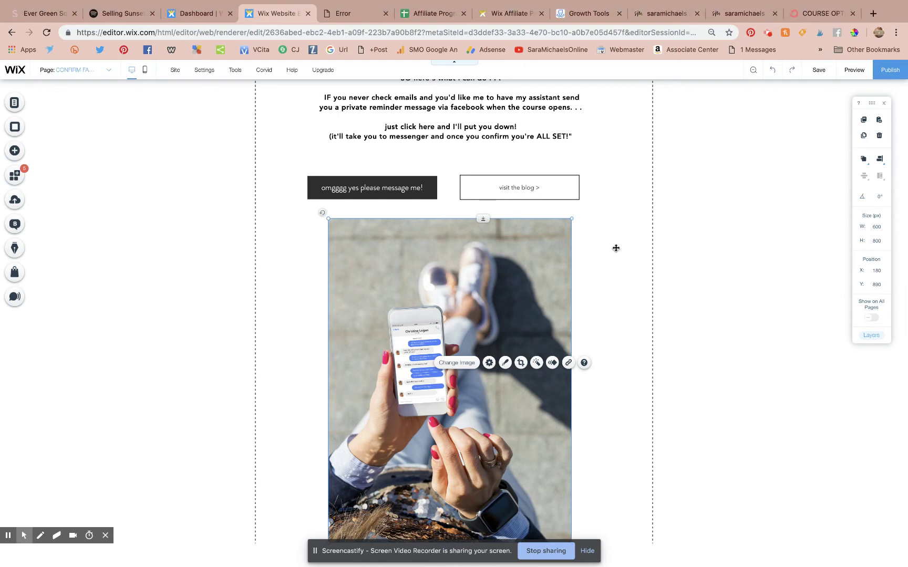
left_click(616, 248)
scroll(615, 248, "up", 5)
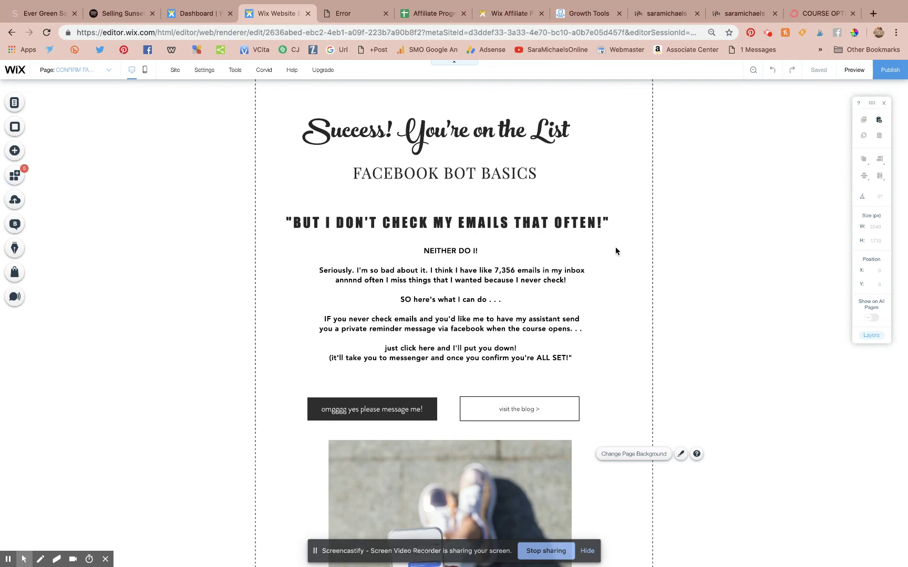
scroll(616, 251, "down", 5)
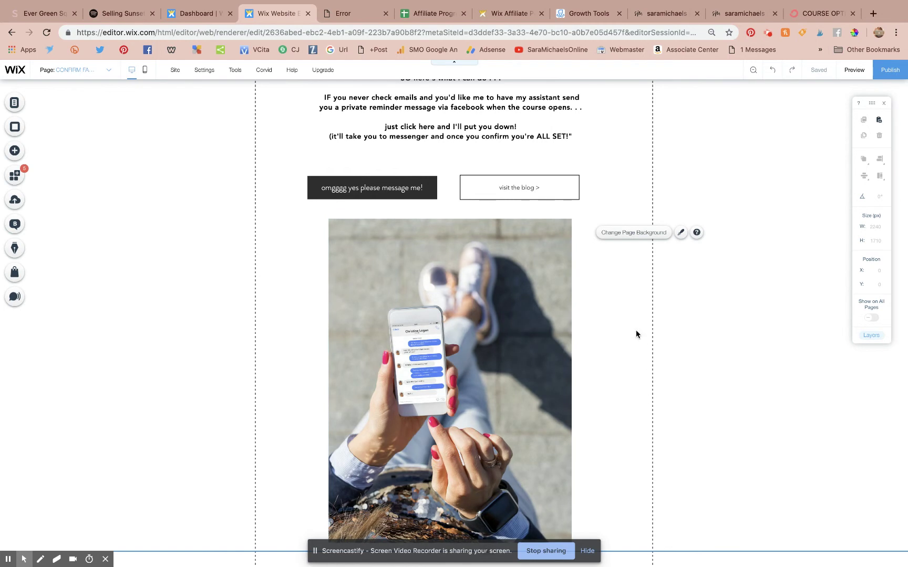
scroll(637, 335, "up", 5)
scroll(636, 334, "down", 5)
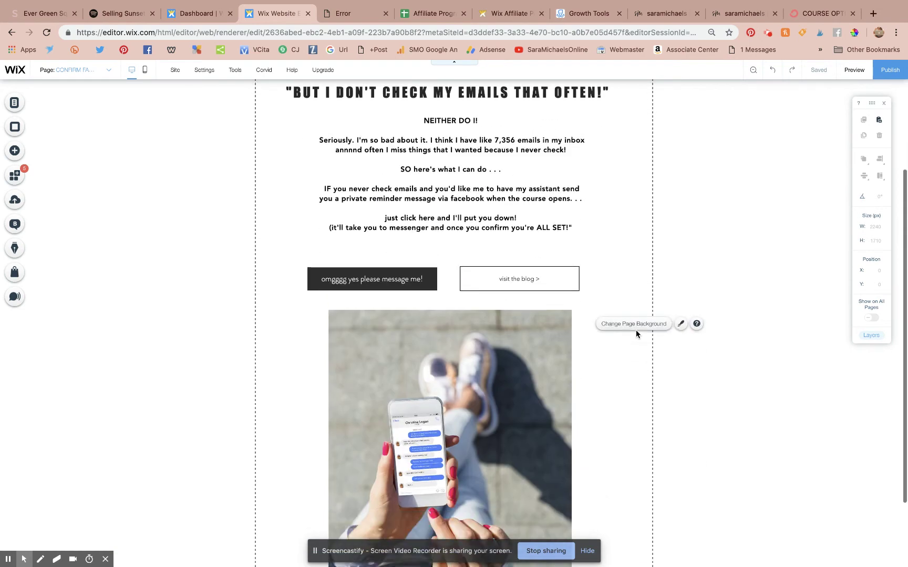
scroll(637, 334, "up", 5)
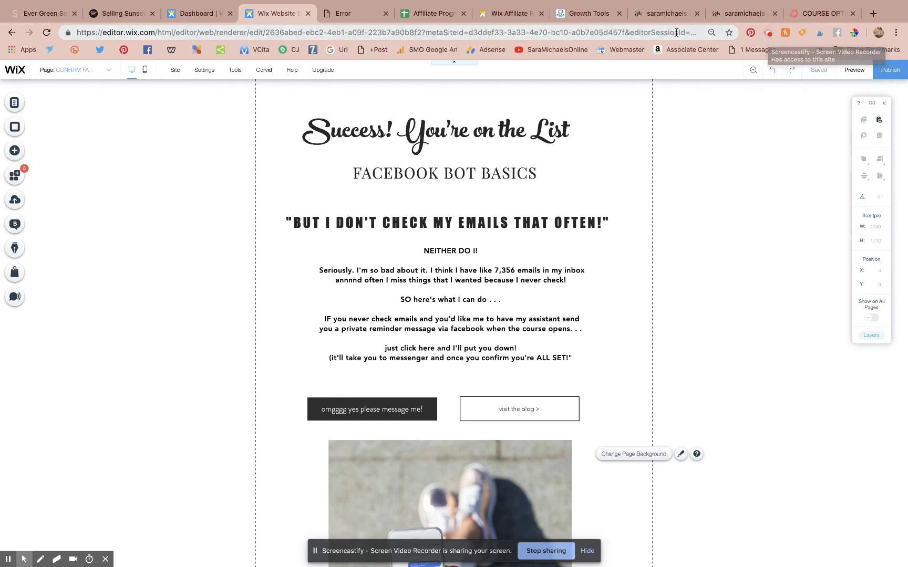
Step: Open saramichaels.com in a new browser tab and look over the live homepage down to its free video training section
left_click(876, 19)
type("saramichaels.c")
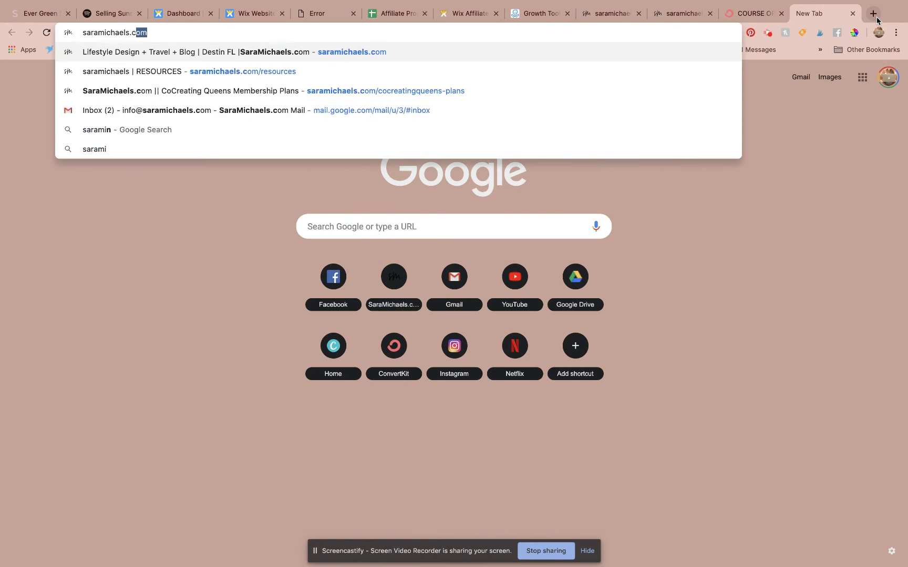
key("Return")
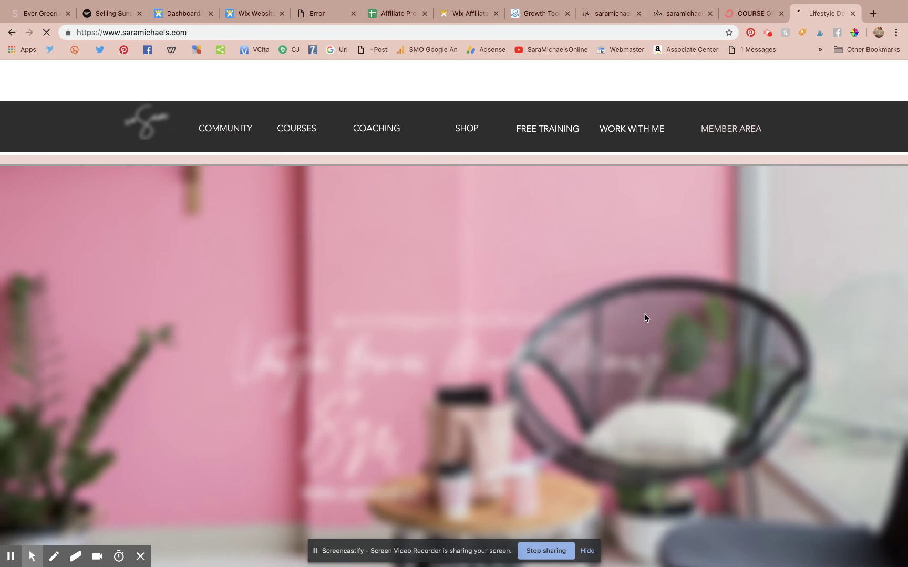
scroll(645, 318, "down", 10)
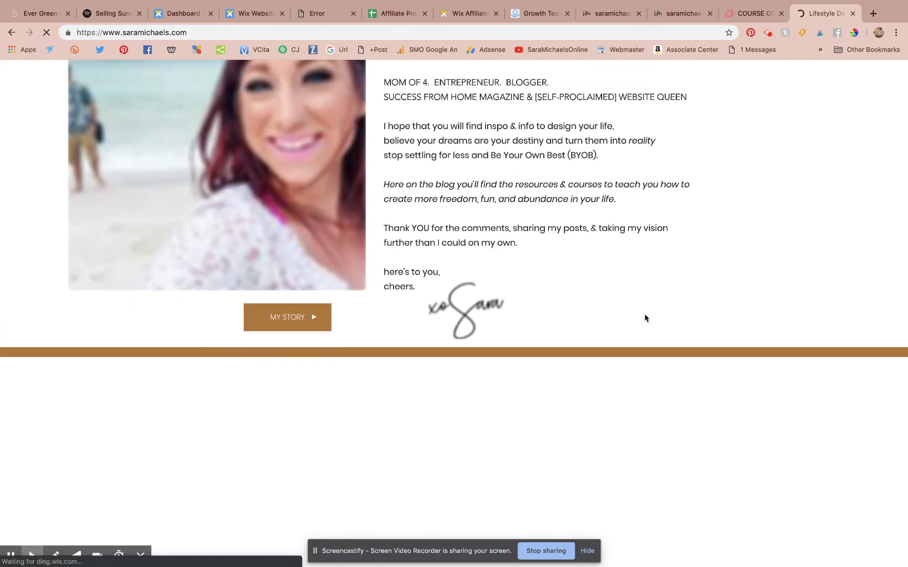
scroll(646, 318, "down", 6)
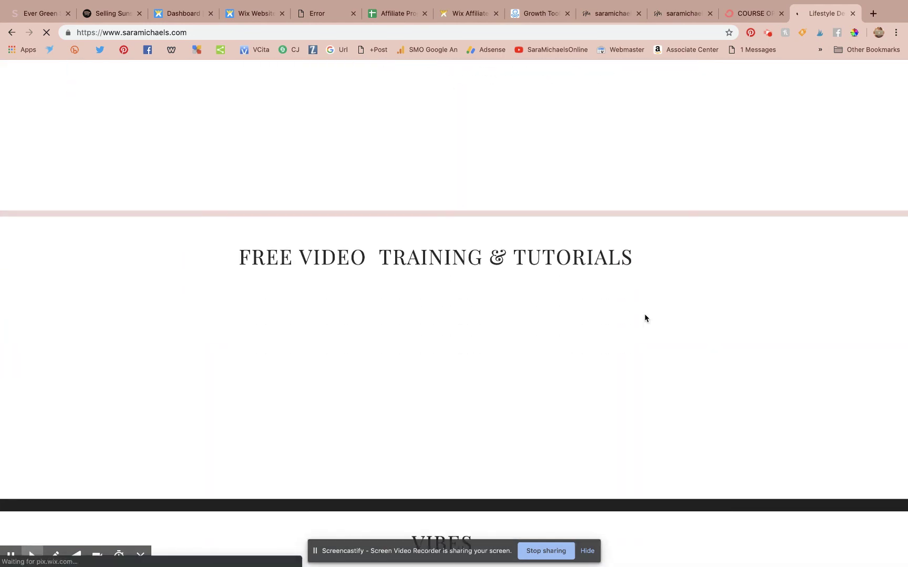
Step: Review the live homepage from its header down to the blog section and dismiss the "Did you know?" pop-up
left_click(137, 33)
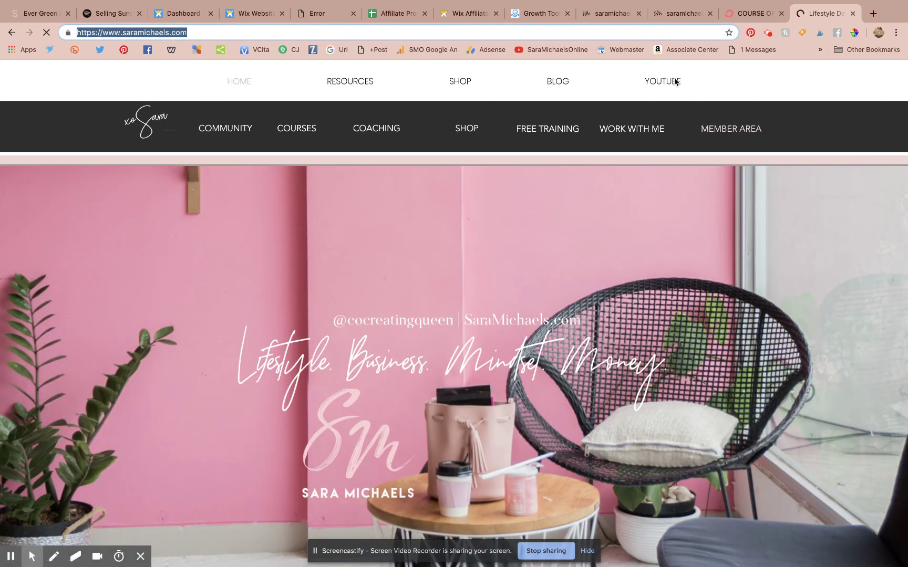
scroll(707, 354, "down", 15)
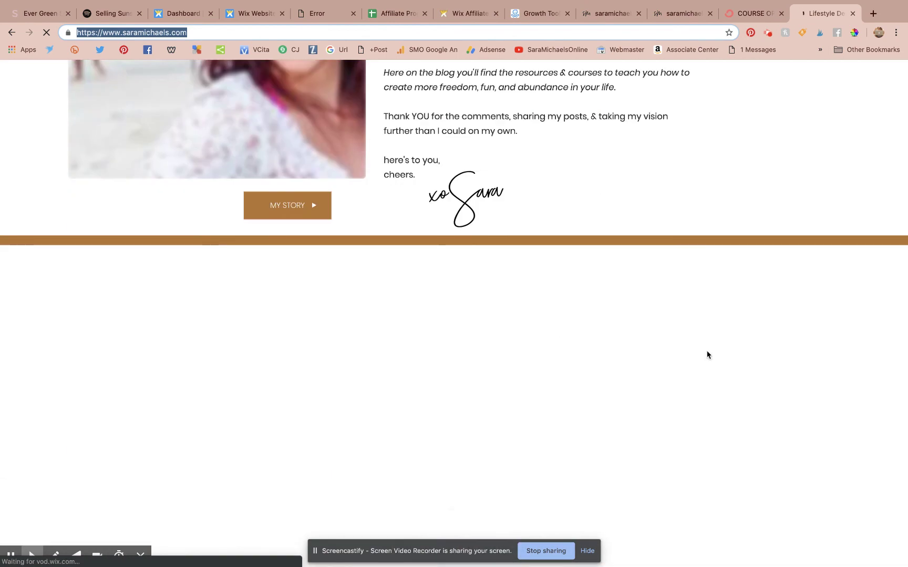
scroll(760, 98, "down", 5)
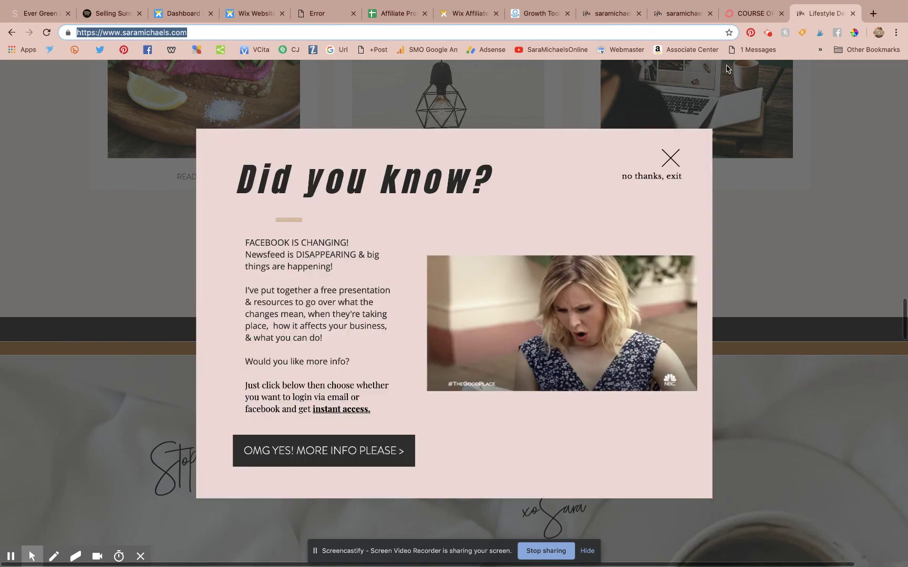
left_click(744, 67)
left_click(768, 34)
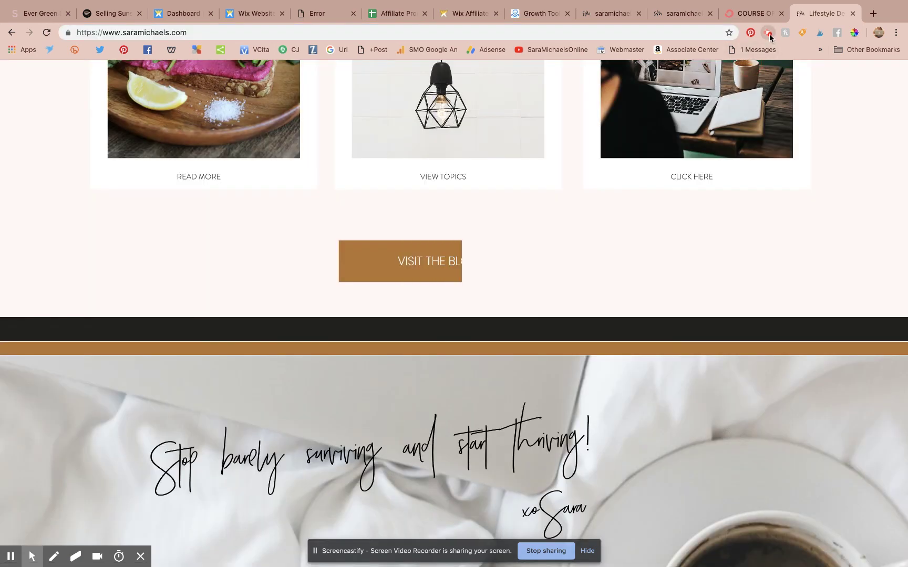